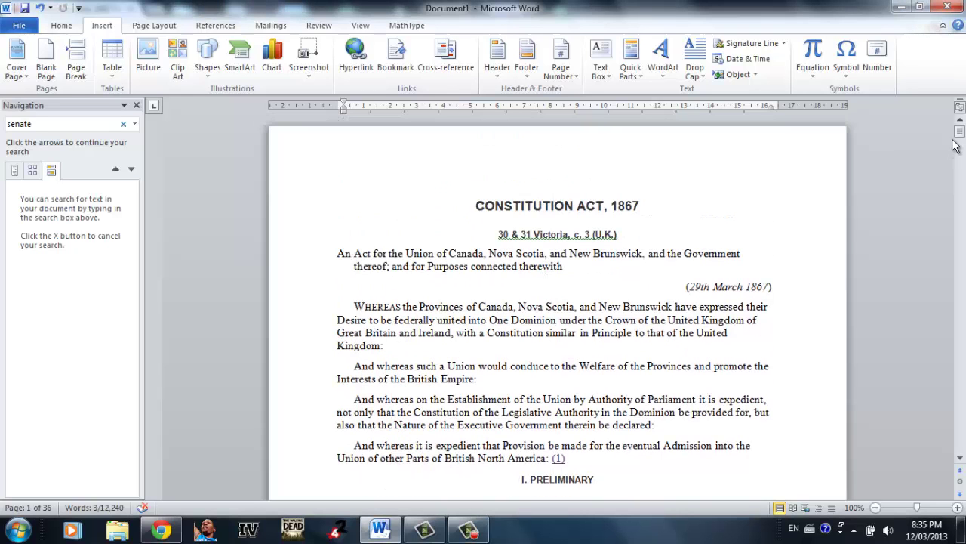
- Scroll to page 13 and place the cursor at the end of the Executive Power heading
mouse_move(964, 136)
left_mouse_down()
mouse_move(964, 475)
mouse_move(957, 306)
mouse_move(935, 251)
left_mouse_up()
left_click(657, 202)
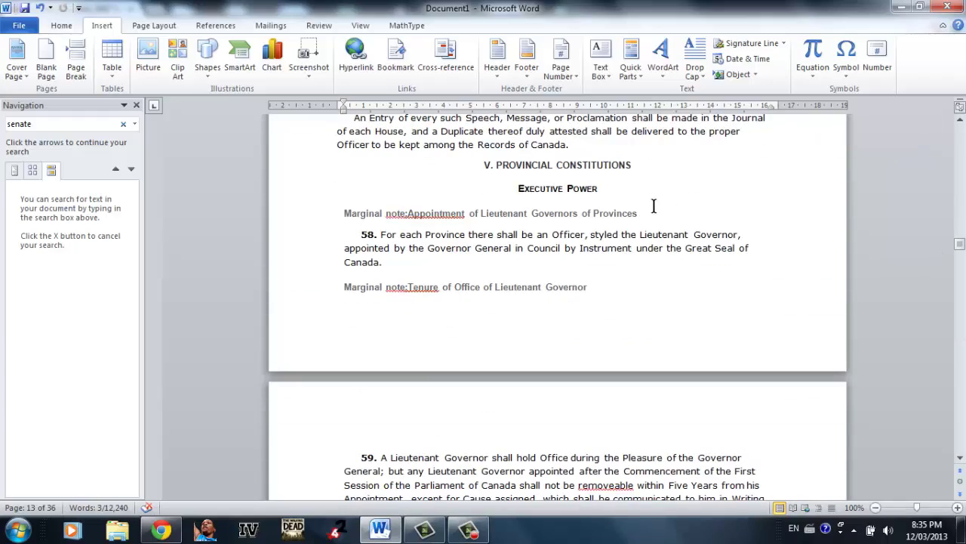
- Select the V. PROVINCIAL CONSTITUTIONS heading text on page 13
scroll(654, 207, "up", 1)
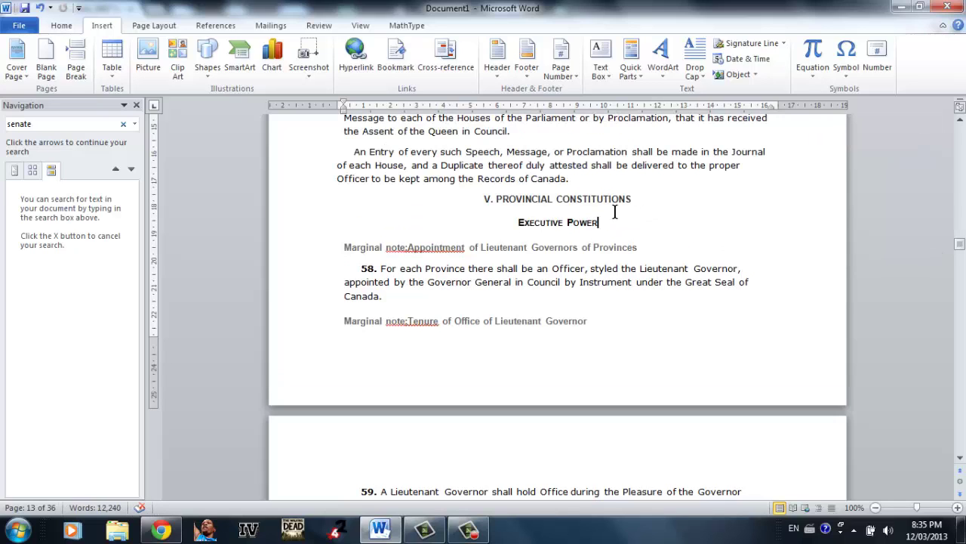
left_click_drag(650, 195, 422, 209)
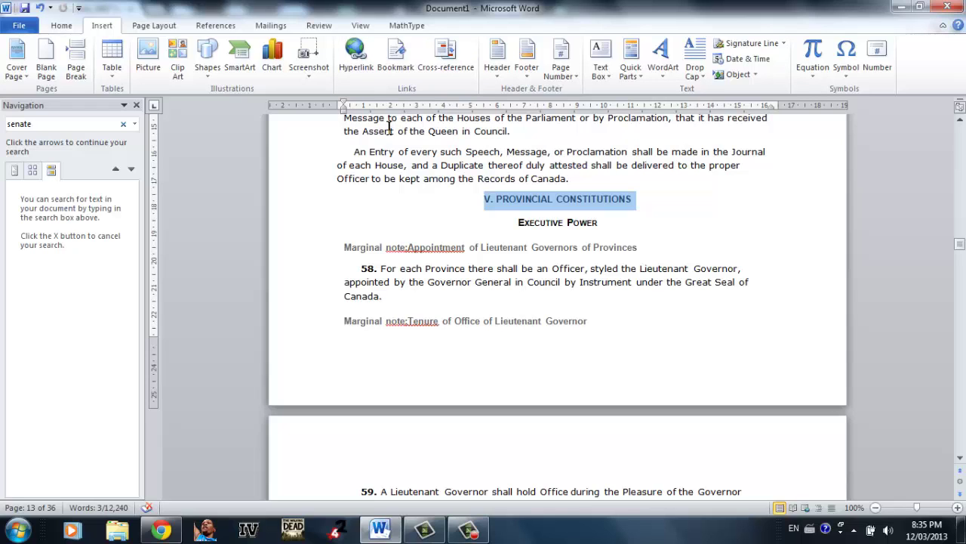
- In the Bookmark dialog, enter the name Provincial for the selected heading
left_click(397, 59)
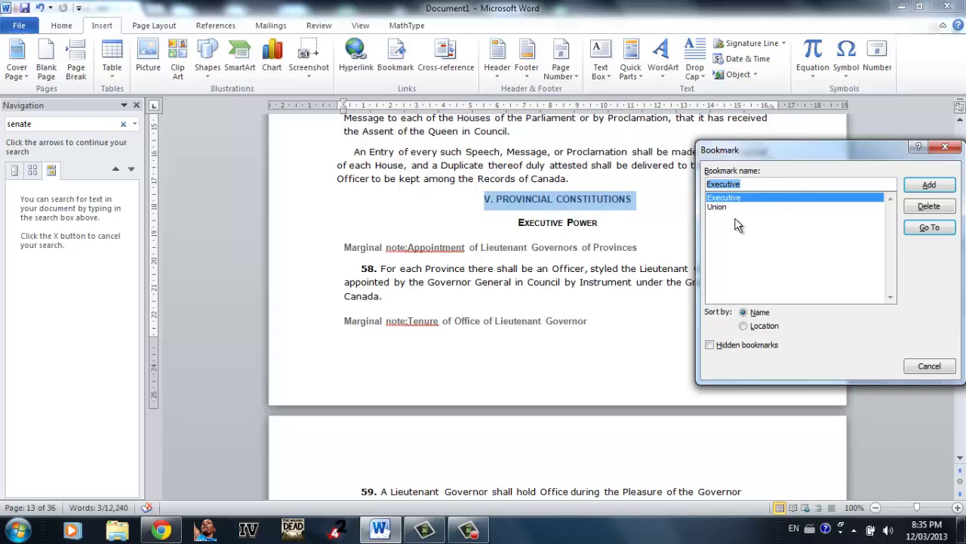
type("p")
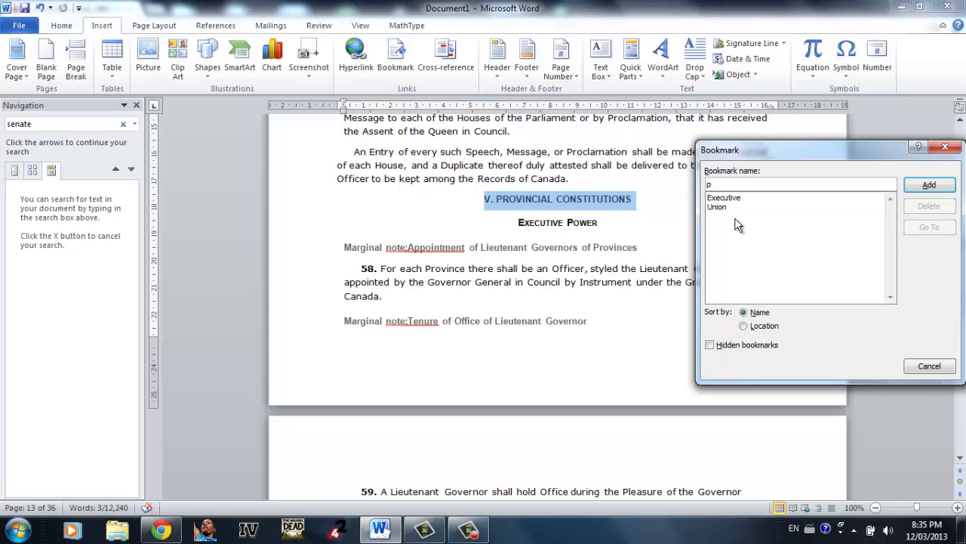
key("BackSpace")
type("P")
type("al a")
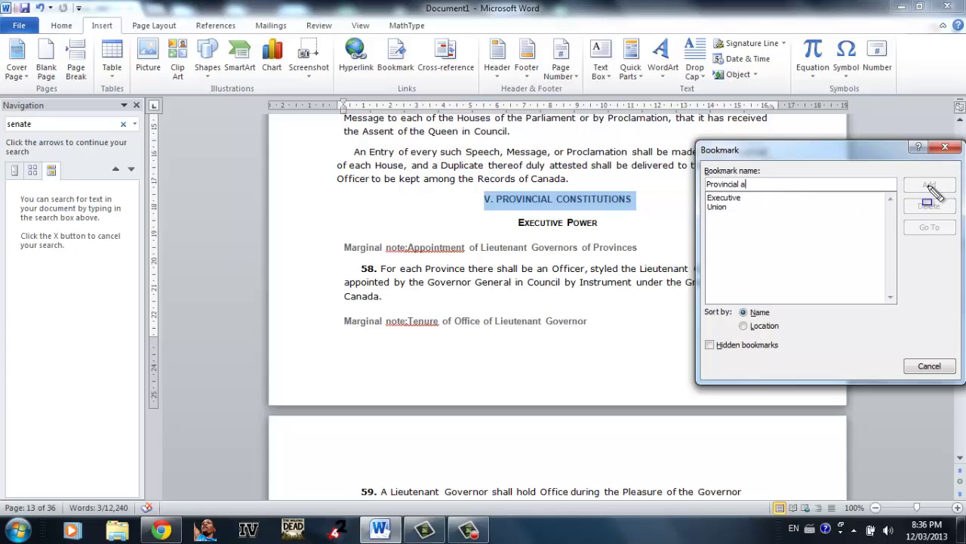
type("f")
key("BackSpace")
key("BackSpace")
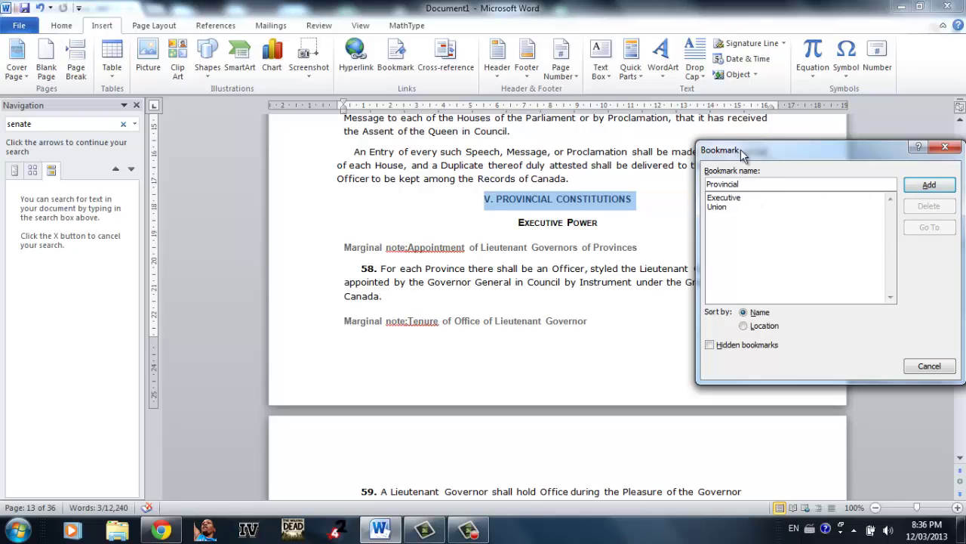
left_click(929, 185)
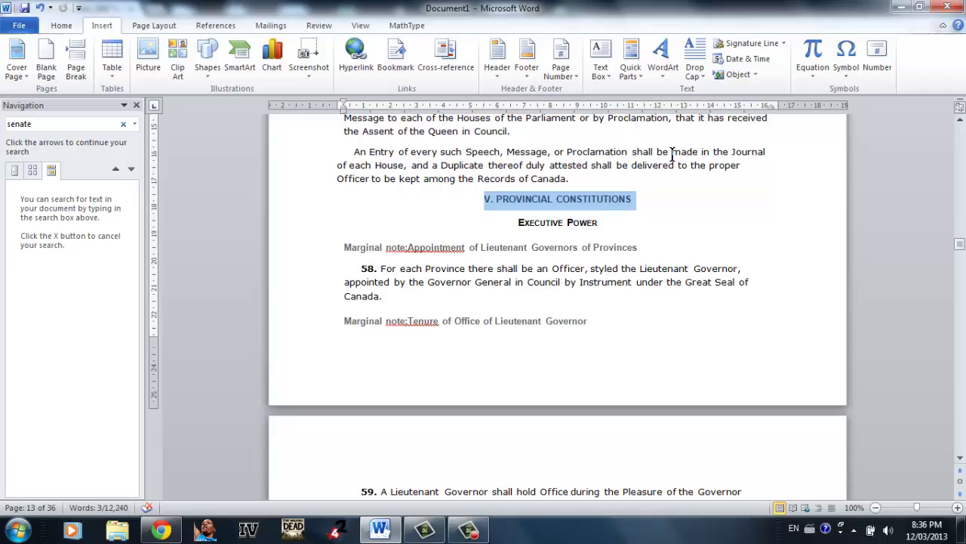
scroll(526, 158, "down", 5)
scroll(574, 211, "down", 5)
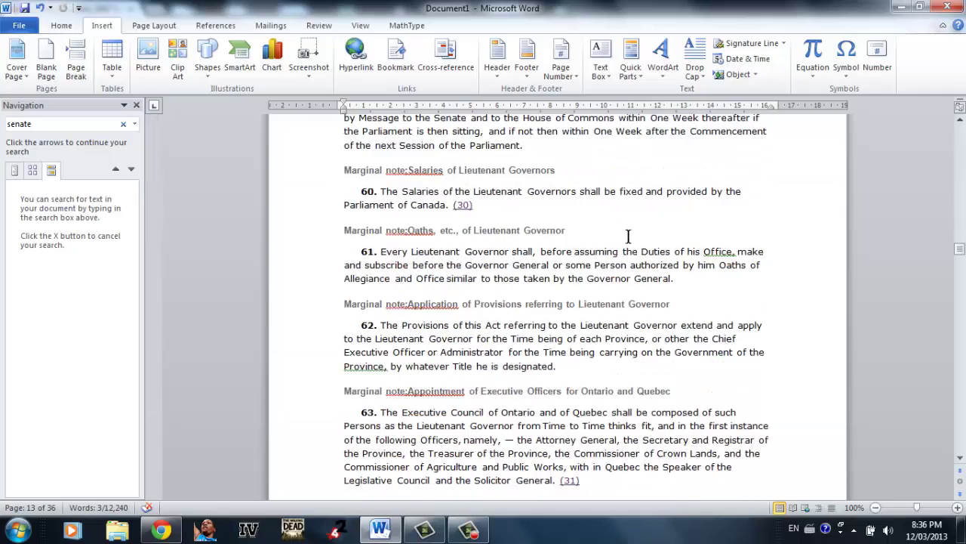
scroll(627, 234, "down", 5)
scroll(589, 234, "down", 5)
scroll(565, 237, "down", 5)
scroll(528, 239, "down", 5)
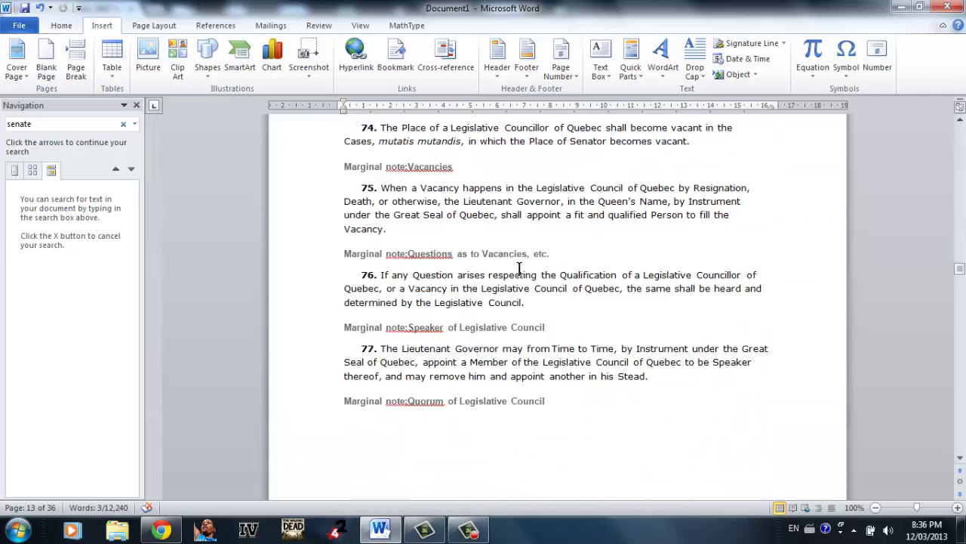
scroll(520, 245, "down", 5)
scroll(517, 250, "down", 5)
scroll(517, 249, "down", 5)
scroll(484, 226, "down", 5)
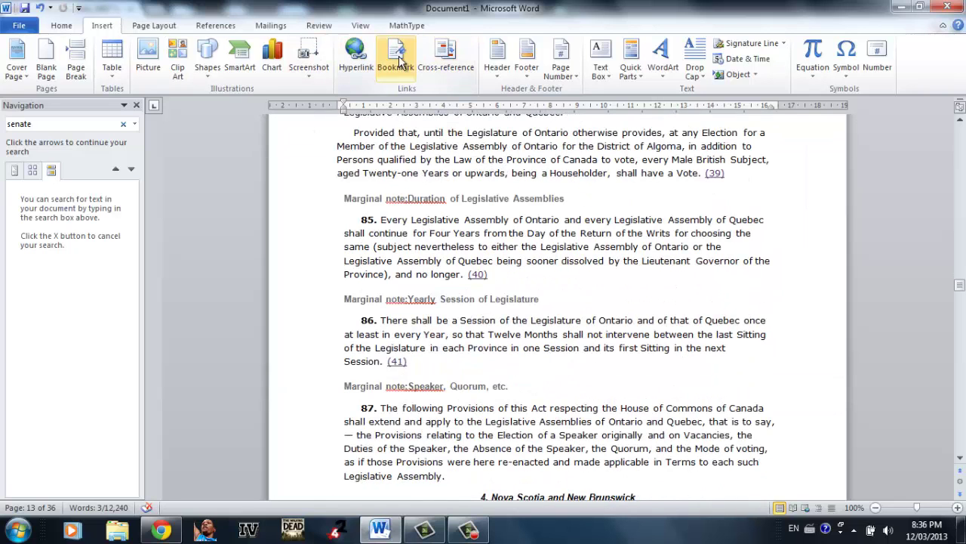
scroll(604, 242, "down", 3)
scroll(592, 211, "down", 1)
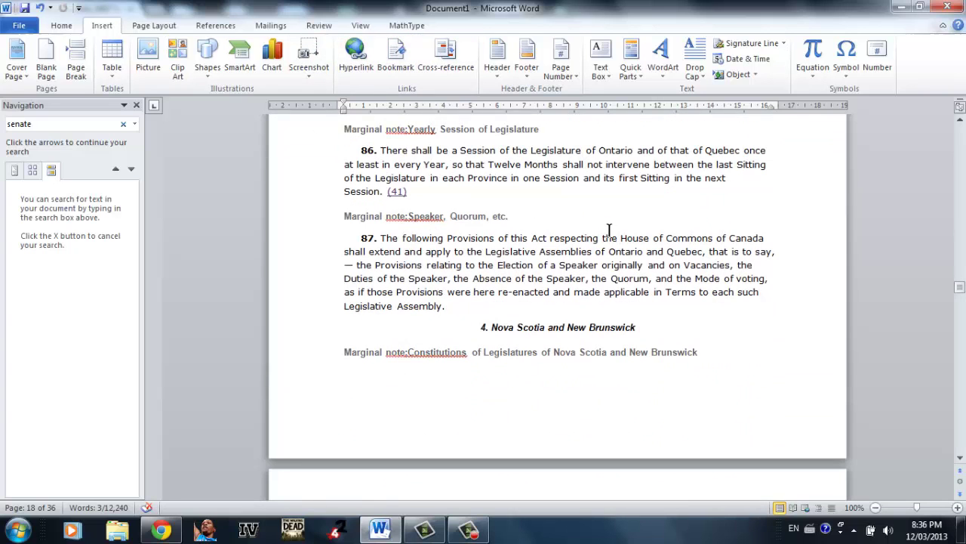
left_click(402, 56)
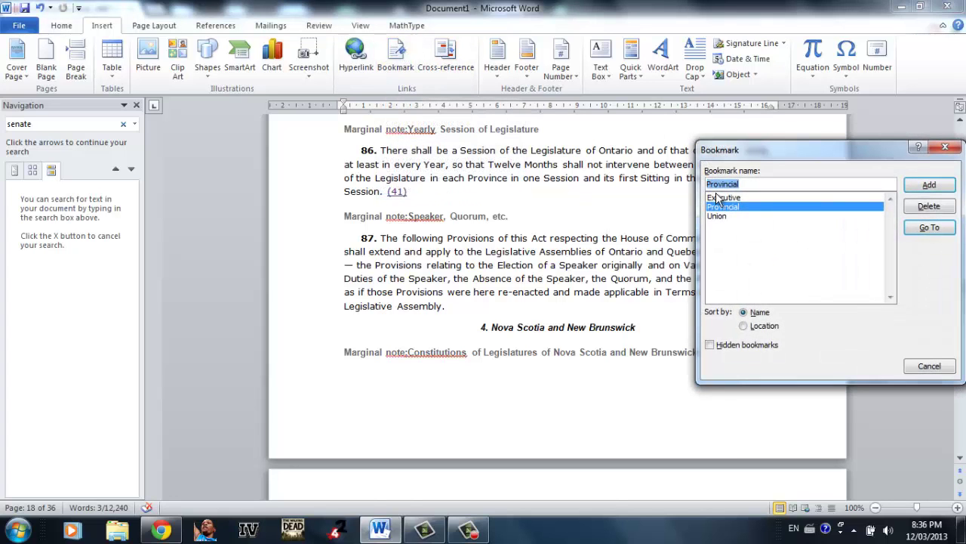
left_click(930, 230)
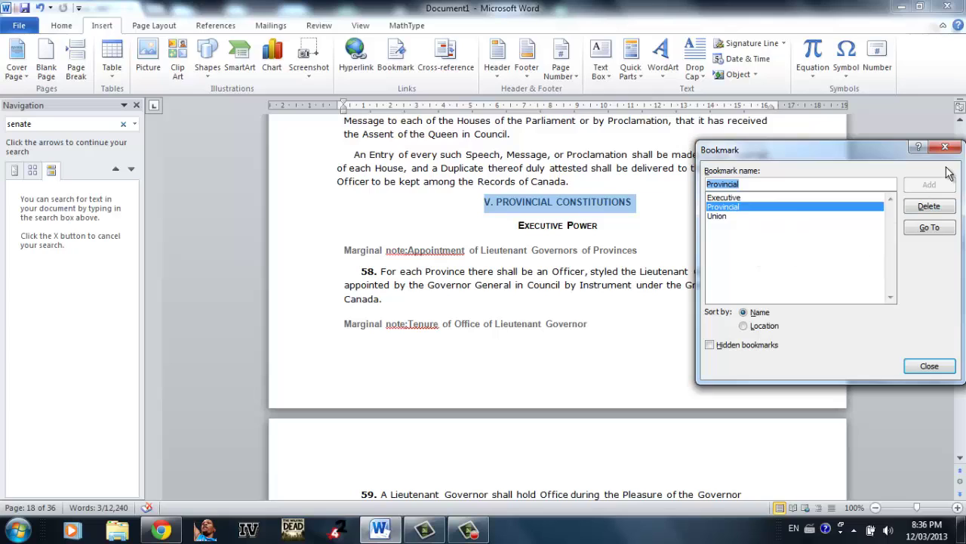
left_click(929, 368)
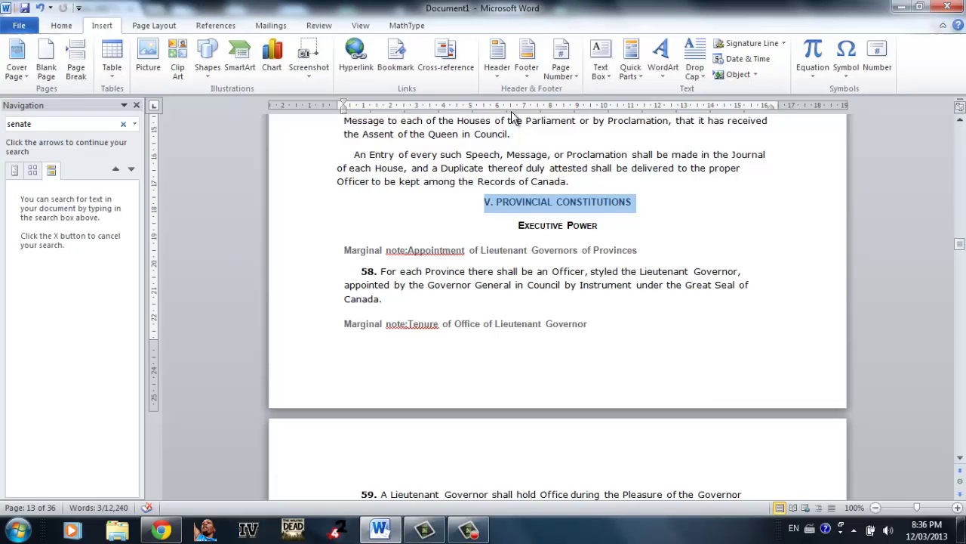
- Return to page 1 and insert a blank line before 30 & 31 Victoria
scroll(526, 208, "up", 5)
scroll(526, 208, "up", 2)
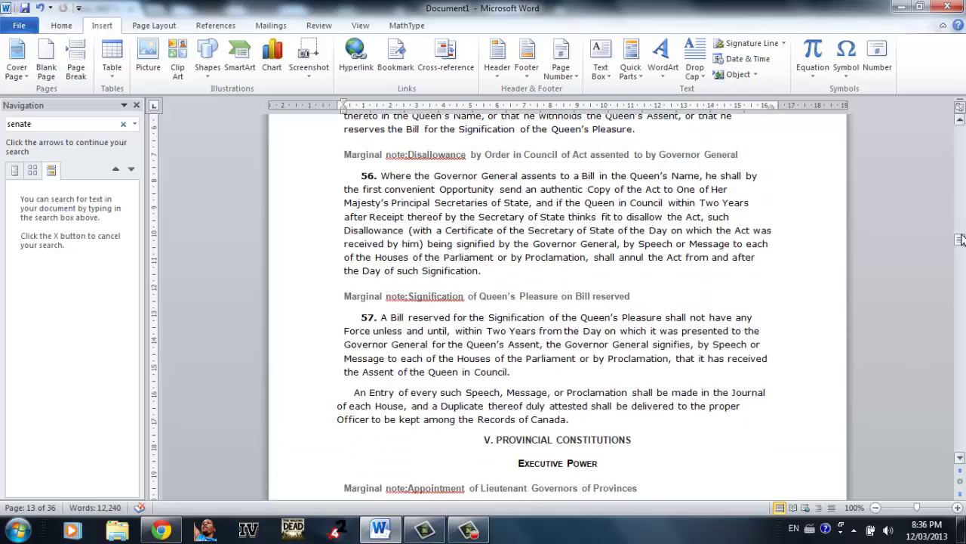
left_click_drag(959, 240, 956, 125)
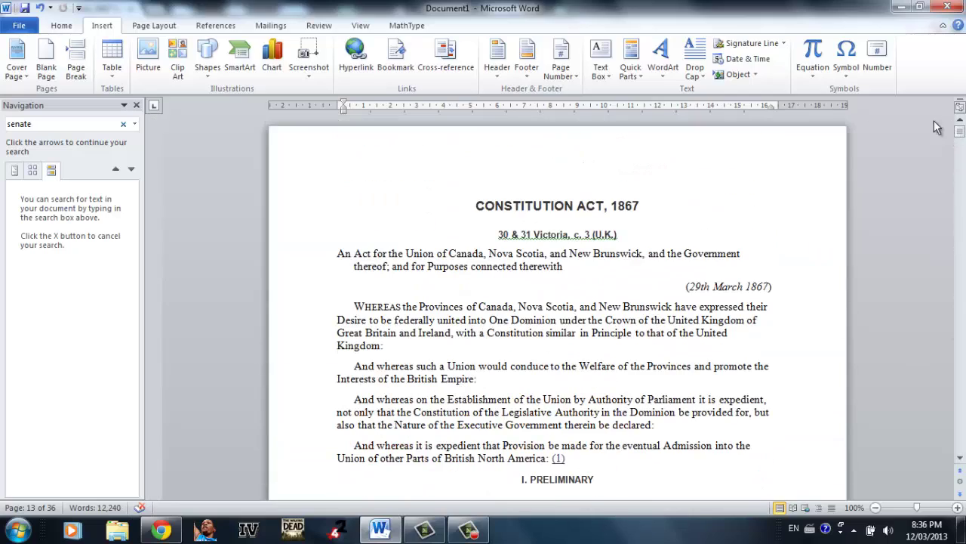
left_click(538, 234)
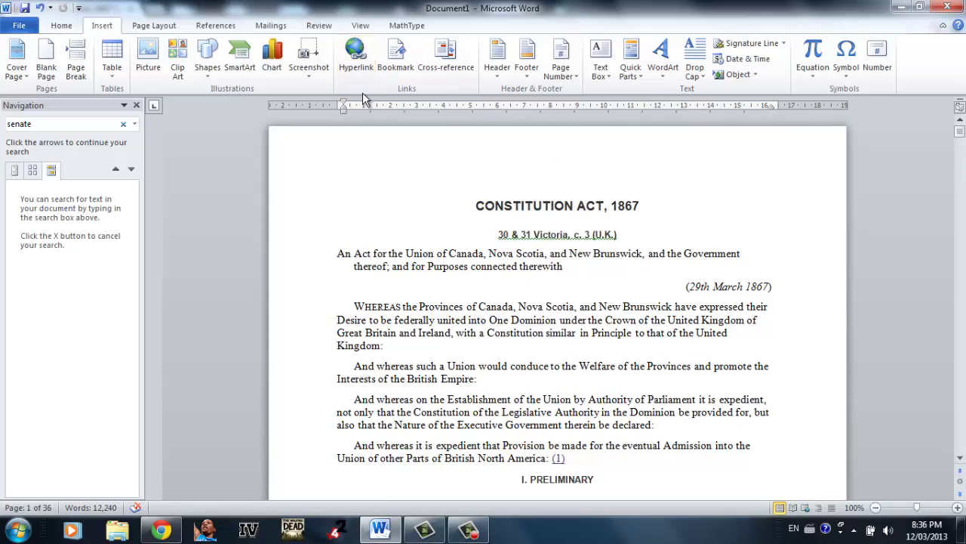
left_click(499, 237)
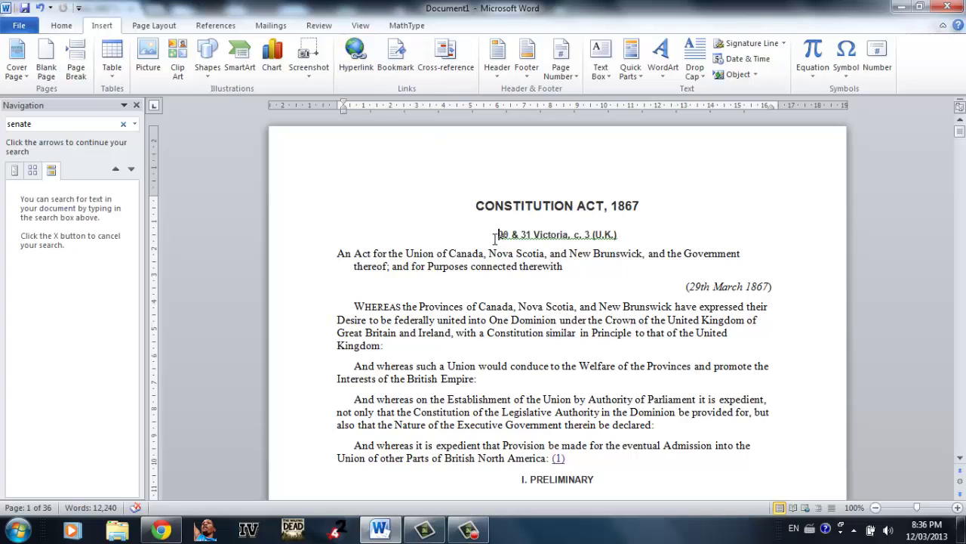
key("Return")
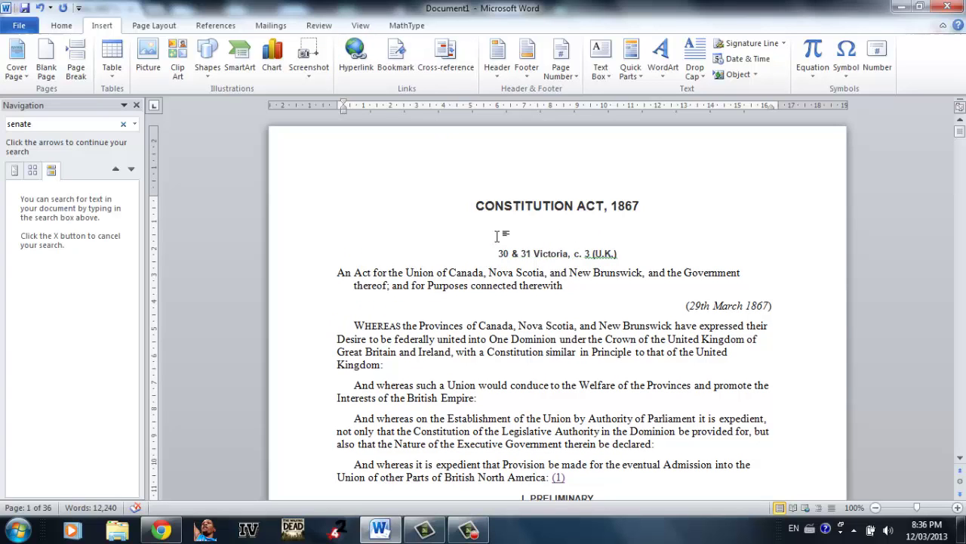
left_click(505, 234)
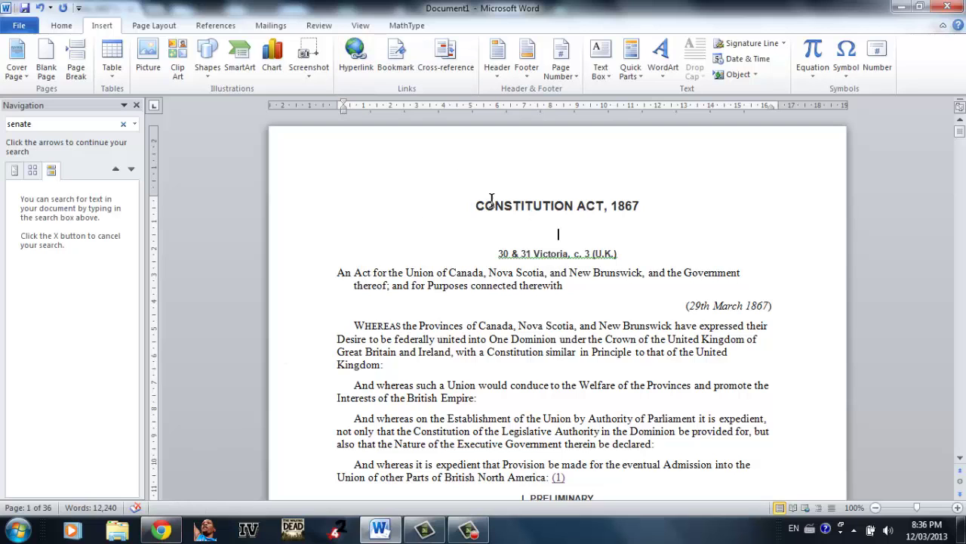
- Copy the Justice Laws Constitution Acts page address in Chrome, then minimize the browser
left_click(154, 533)
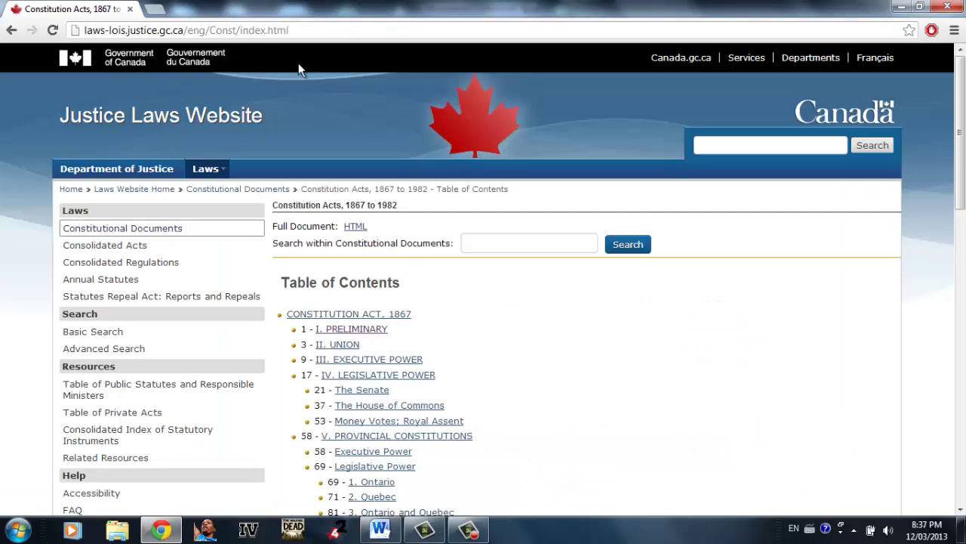
scroll(281, 87, "down", 1)
scroll(309, 60, "up", 1)
left_click(351, 28)
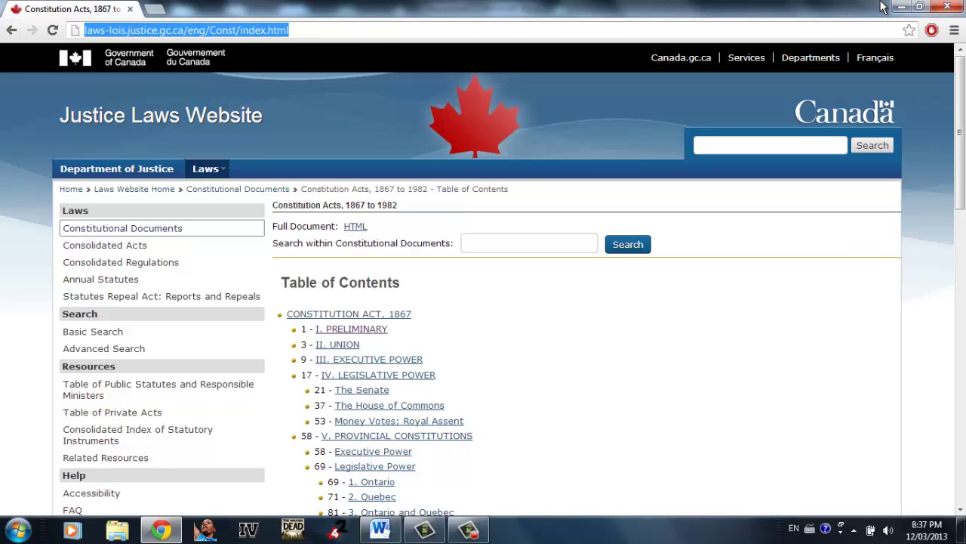
left_click(903, 7)
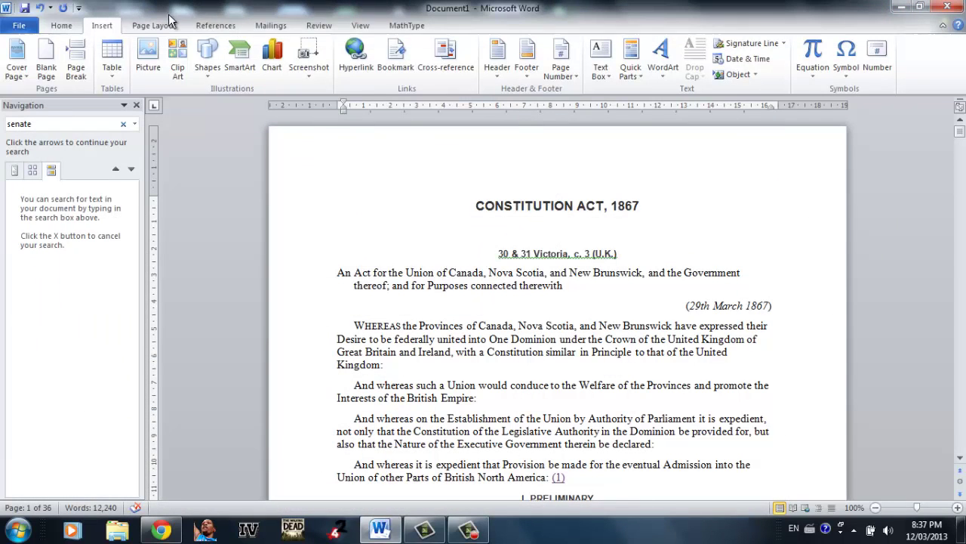
- Insert a hyperlink to the pasted Justice Laws address on the blank line
left_click(358, 54)
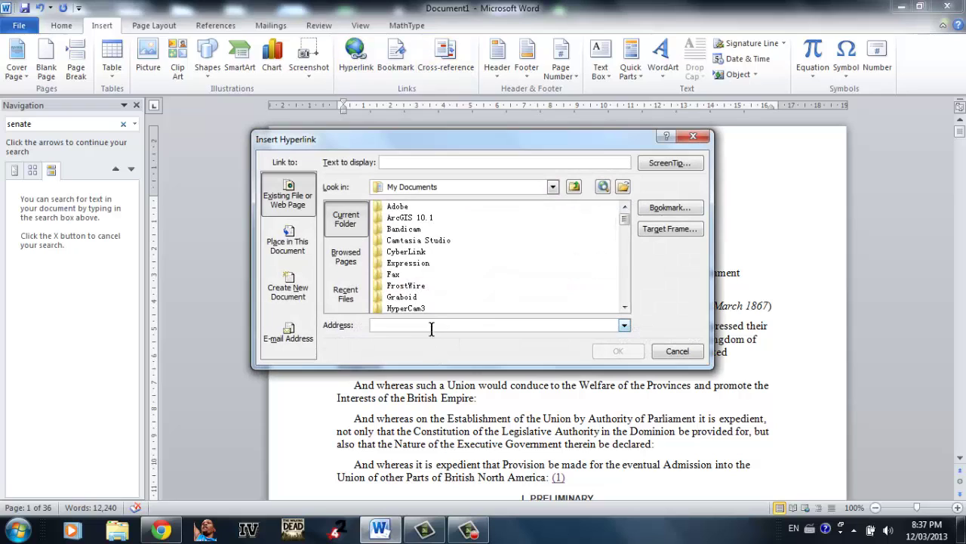
type("http://laws-lois.justice.gc.ca/eng/Const/index.html")
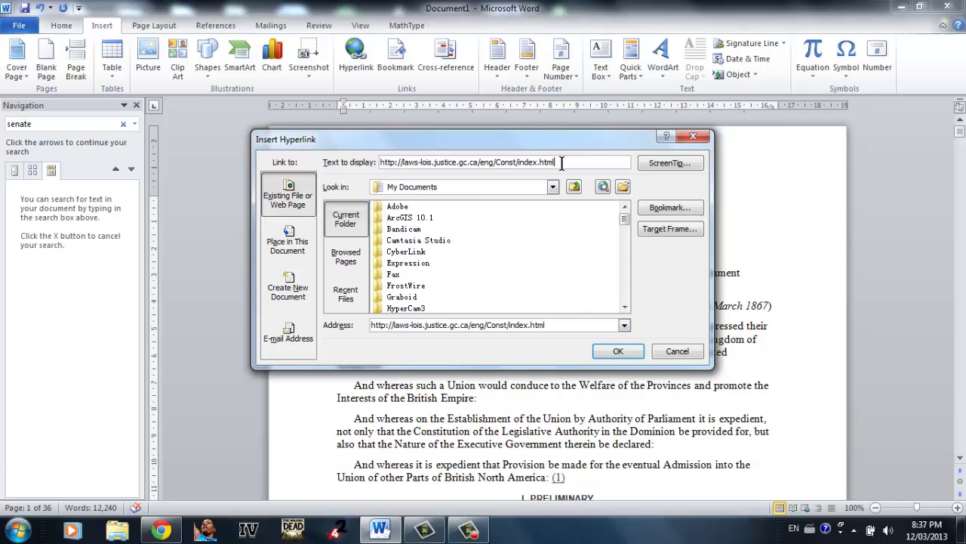
left_click_drag(562, 164, 288, 160)
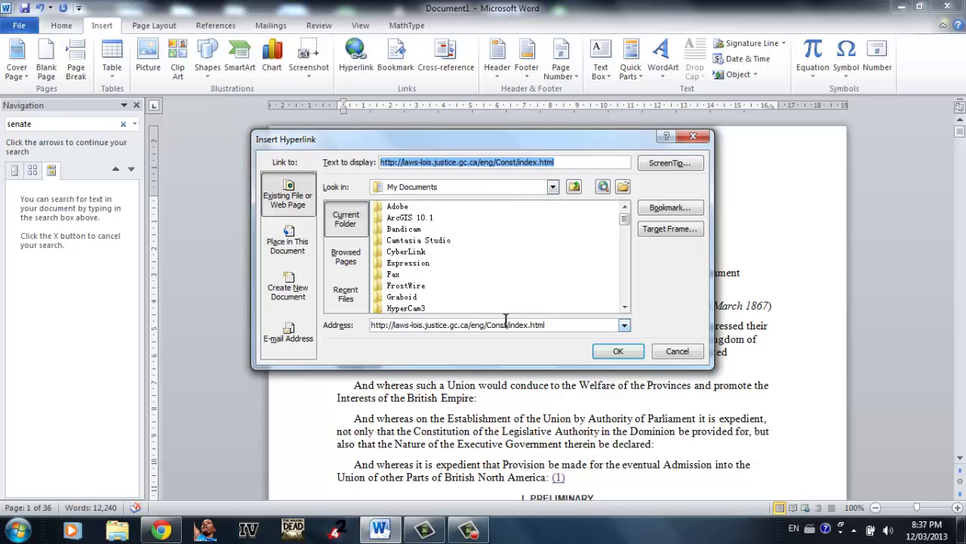
left_click(619, 352)
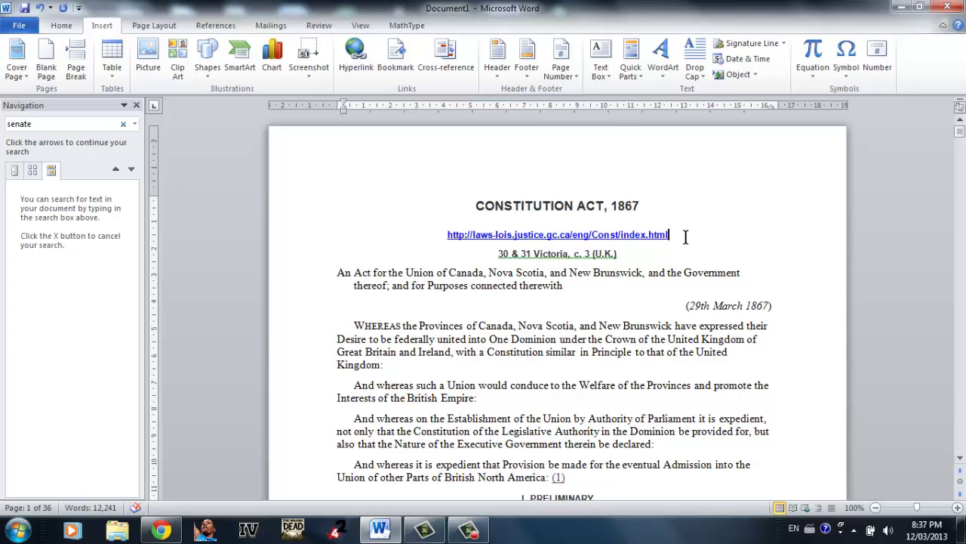
- Delete the URL line and insert a 'Click here for more information' link to the Justice Laws address
left_click_drag(685, 236, 408, 238)
key("ctrl+c")
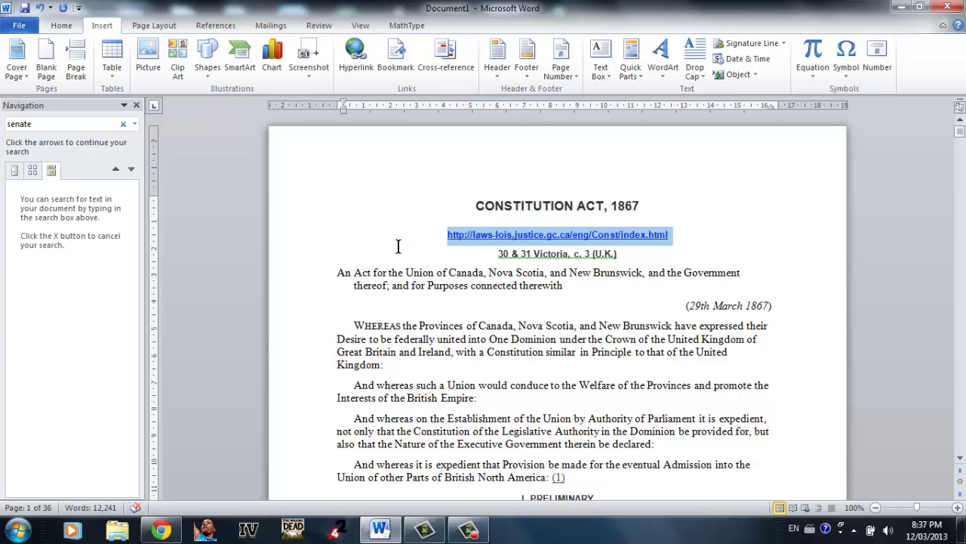
key("Delete")
left_click(355, 53)
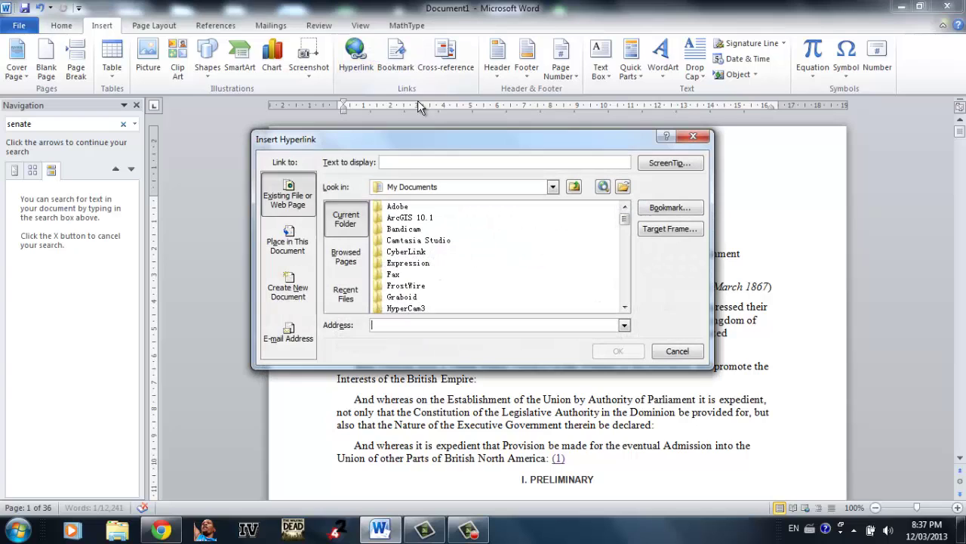
left_click(423, 308)
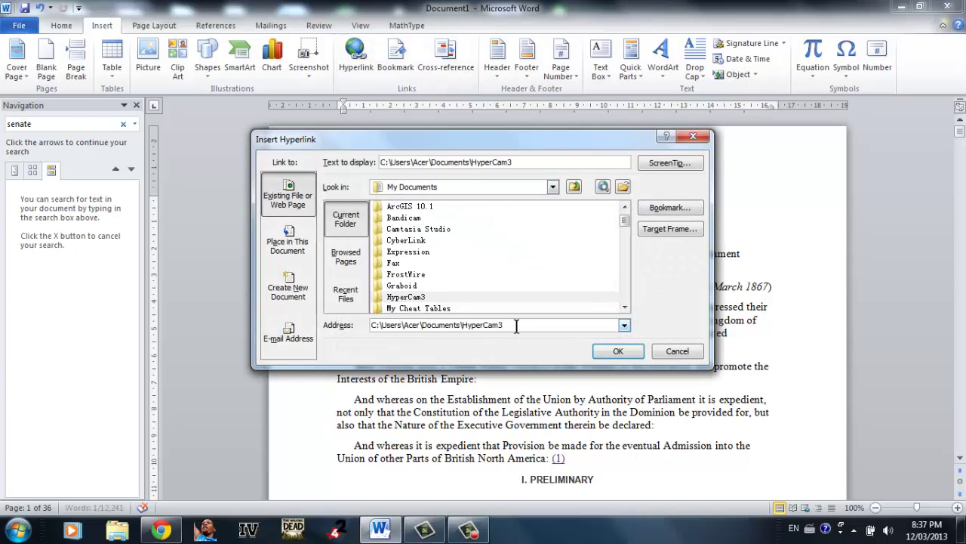
left_click(517, 326)
key("ctrl+v")
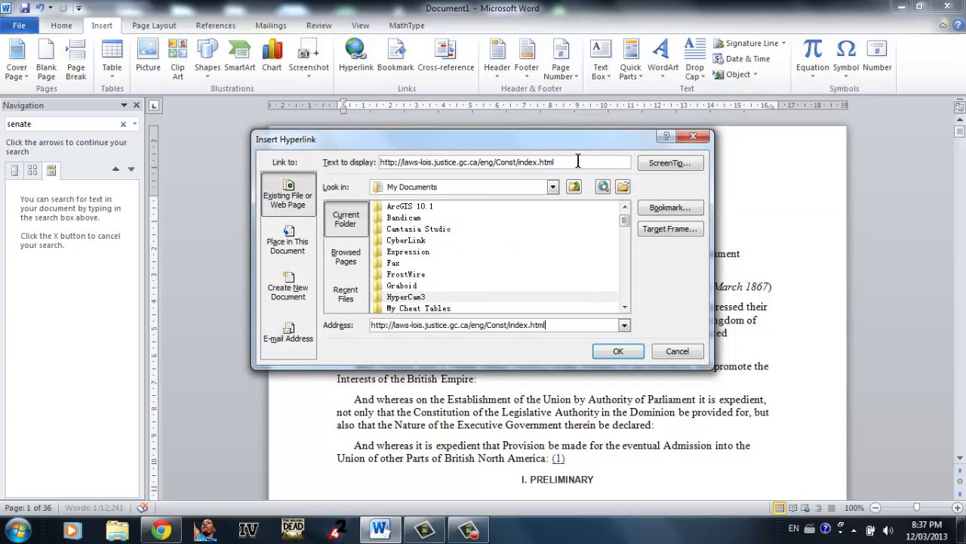
left_click_drag(578, 161, 11, 146)
type("Click here f")
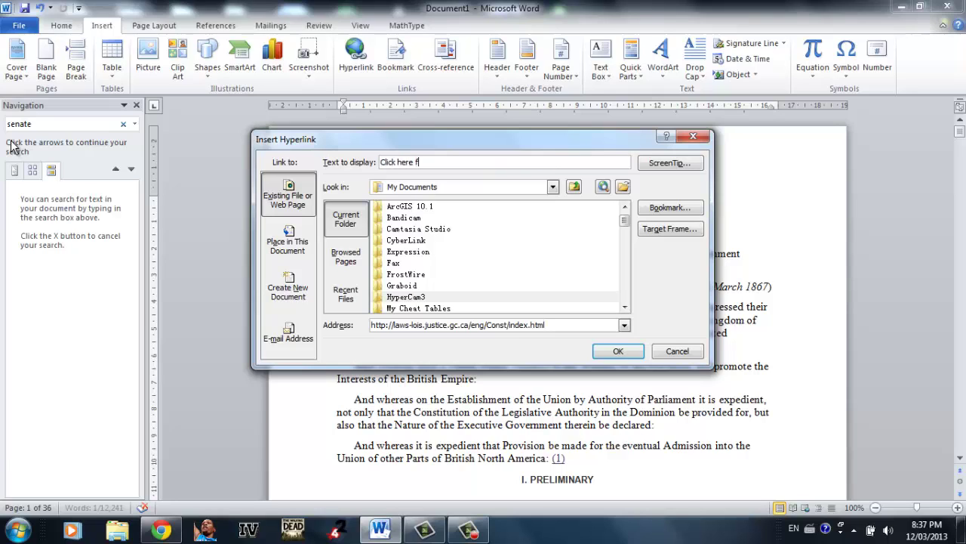
type("more information")
left_click(618, 351)
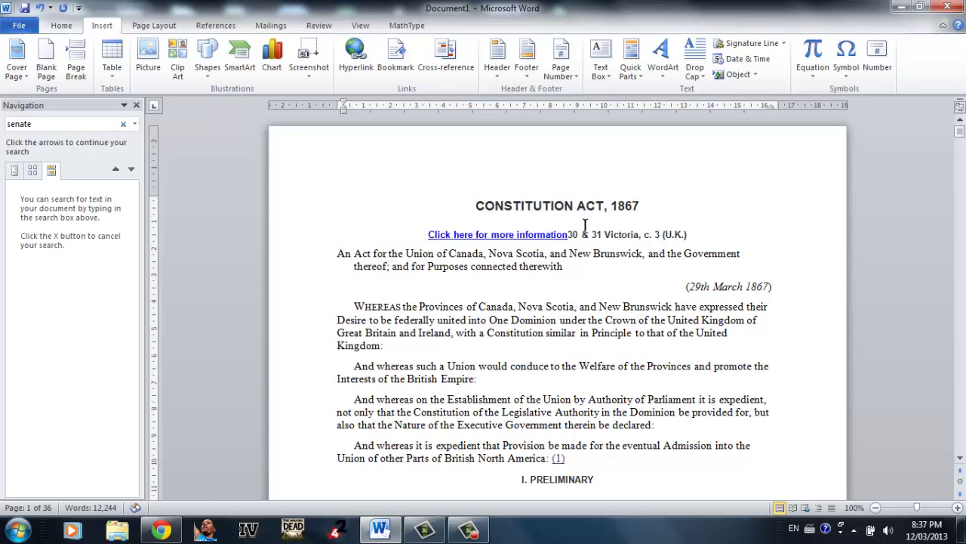
- Move 30 & 31 Victoria to its own line, test the link in Chrome, and open the link's edit settings
key("Return")
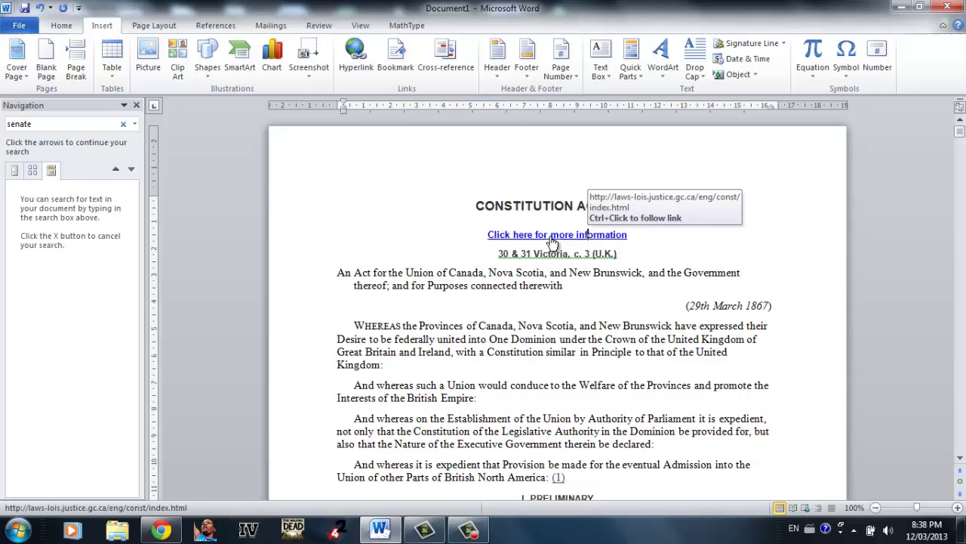
left_click(552, 240, "ctrl")
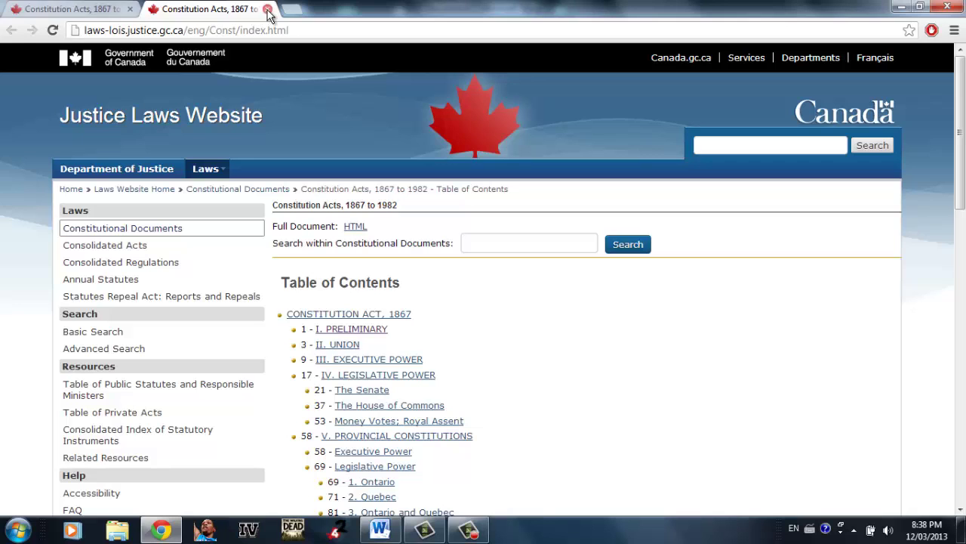
left_click(268, 10)
left_click(902, 7)
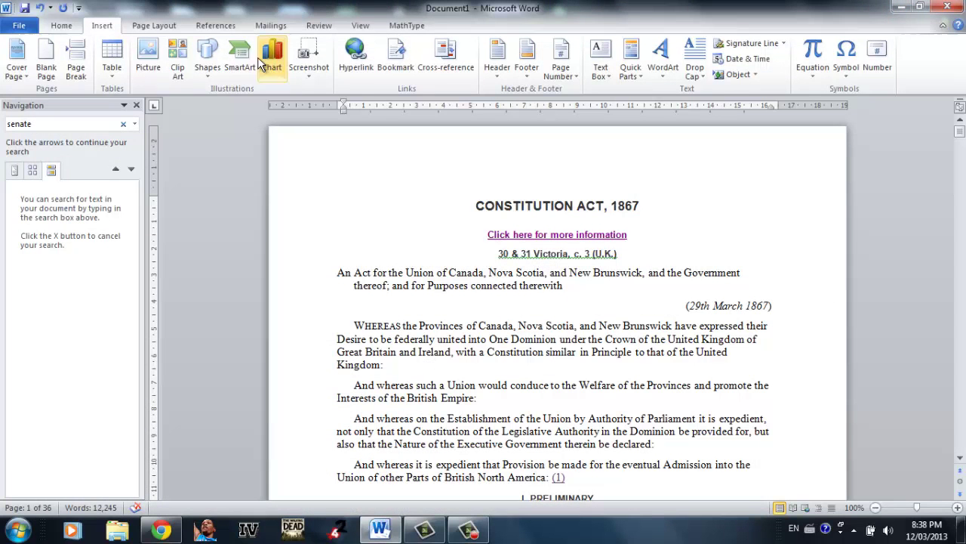
left_click(366, 67)
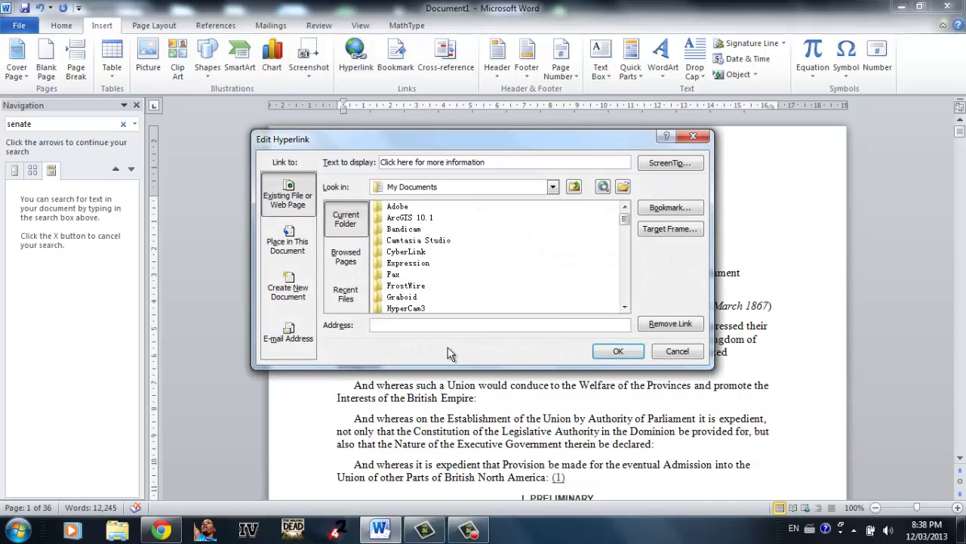
- Clear the web address from the Edit Hyperlink Address field
key("ctrl+v")
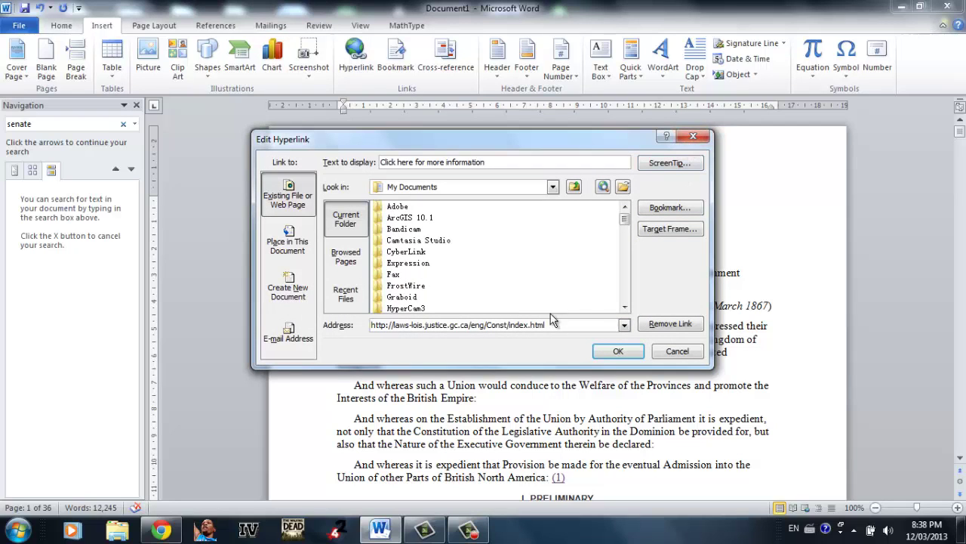
left_click_drag(564, 325, 371, 326)
key("BackSpace")
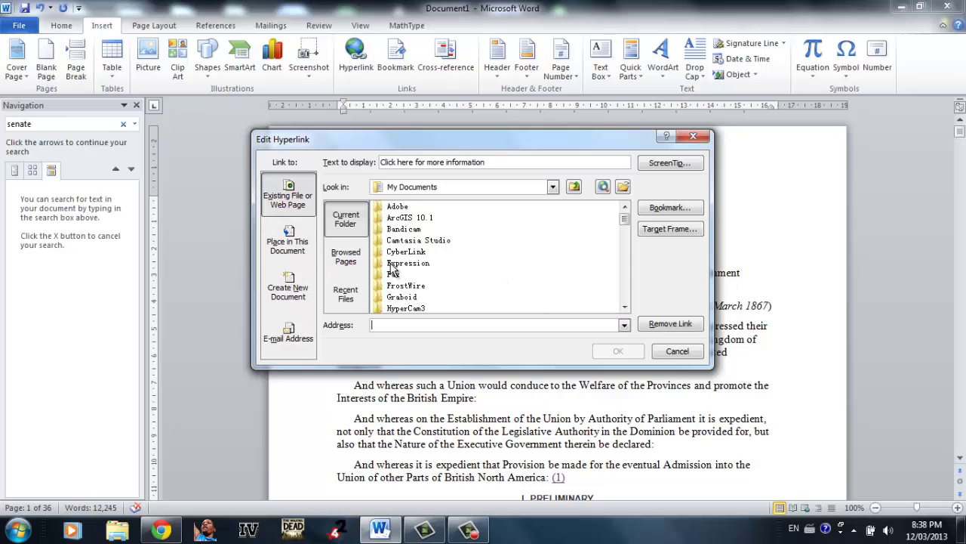
- Point the link to the Provincial bookmark under Place in This Document
left_click(298, 245)
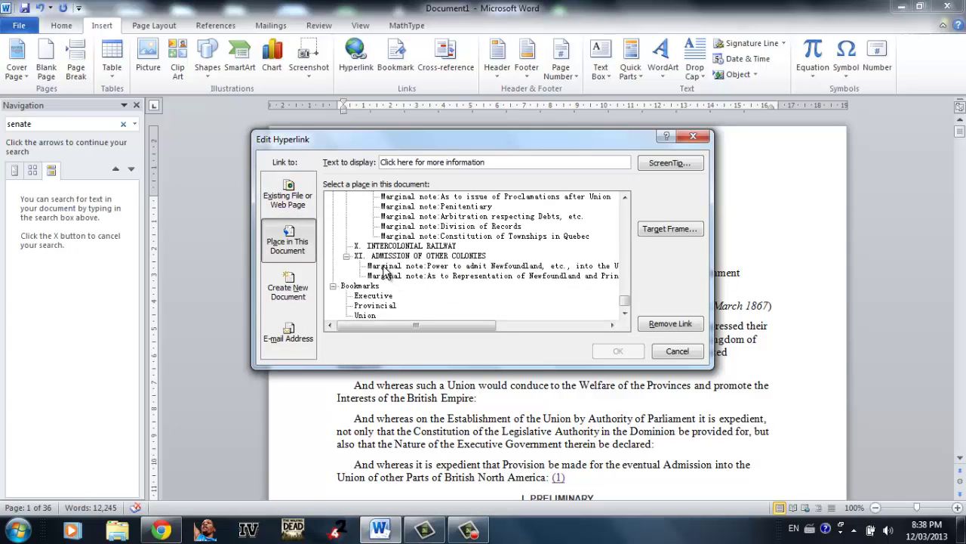
scroll(385, 272, "down", 1)
scroll(386, 276, "up", 3)
scroll(386, 280, "up", 3)
scroll(389, 291, "up", 3)
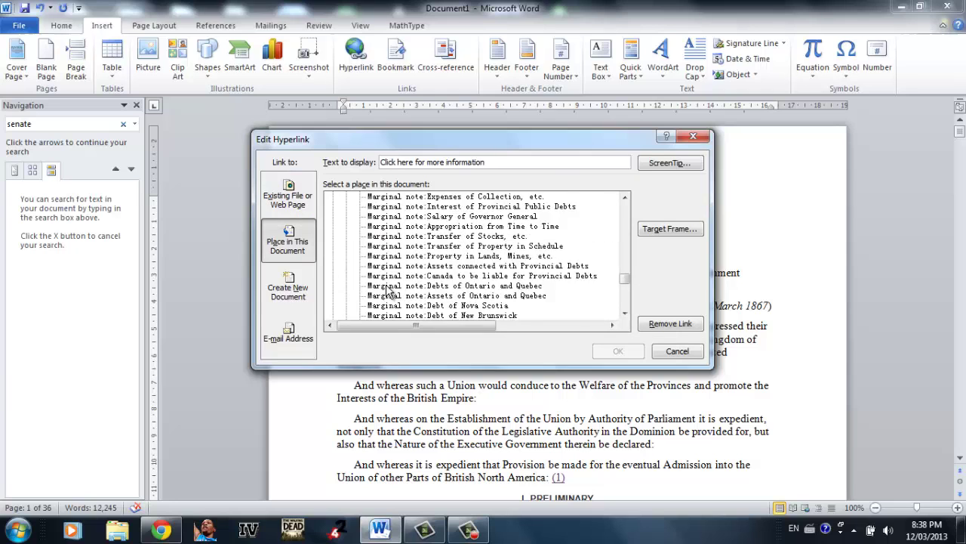
scroll(386, 291, "up", 4)
scroll(386, 289, "down", 5)
scroll(385, 287, "down", 5)
scroll(386, 285, "down", 5)
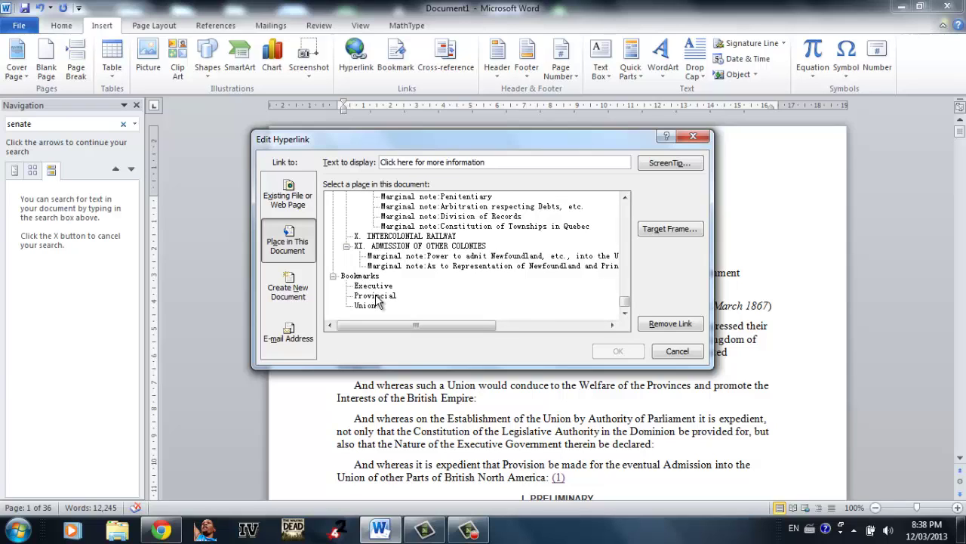
left_click(377, 296)
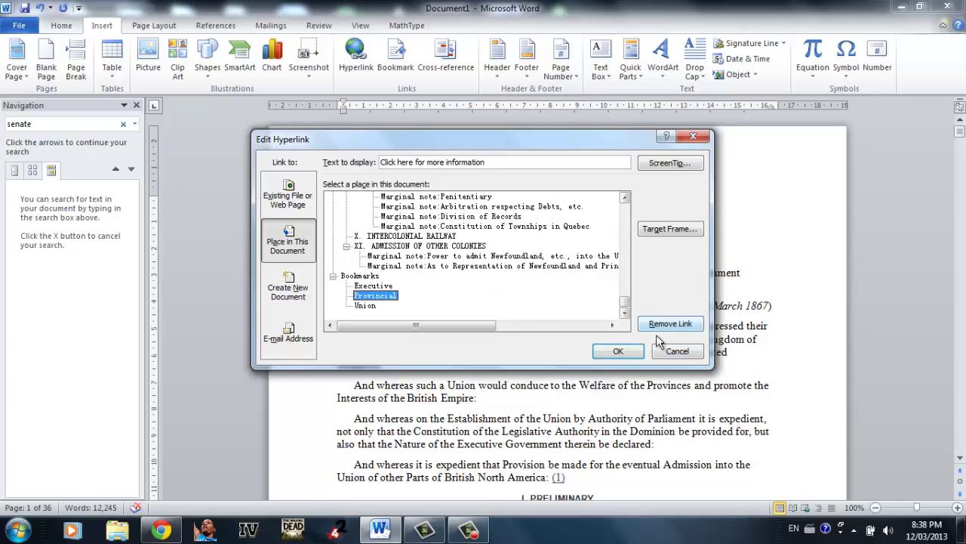
left_click(641, 352)
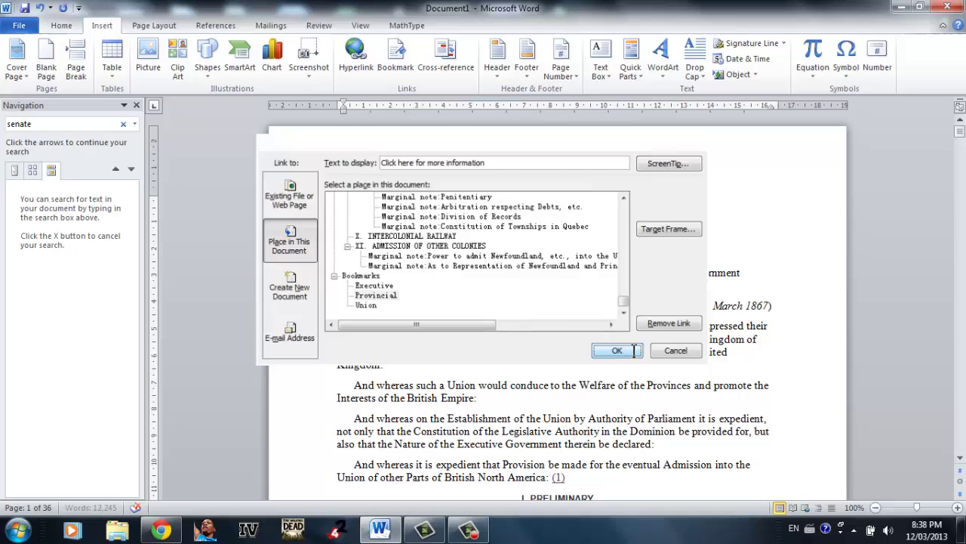
mouse_move(557, 235)
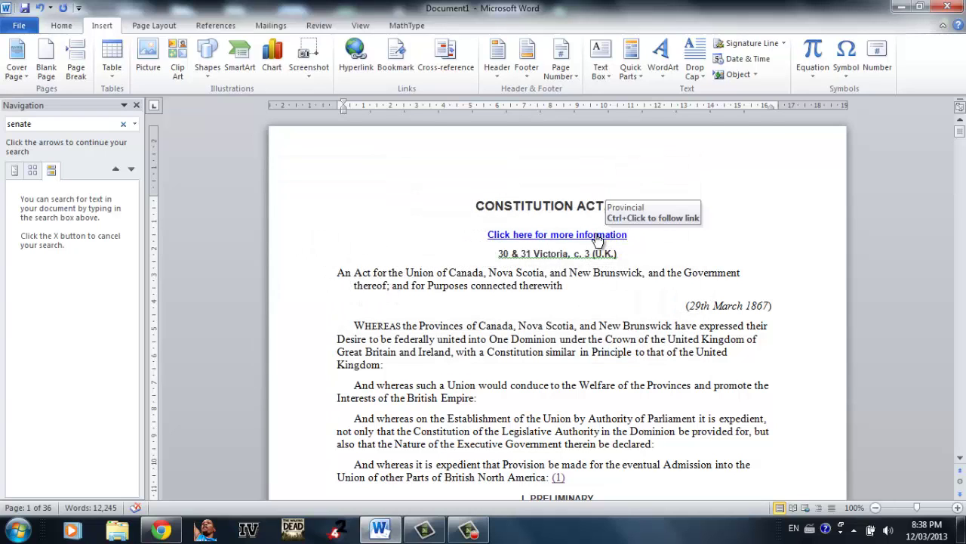
- Follow the link to the V. PROVINCIAL CONSTITUTIONS heading and open the Cross-reference dialog
left_click(598, 239, "ctrl")
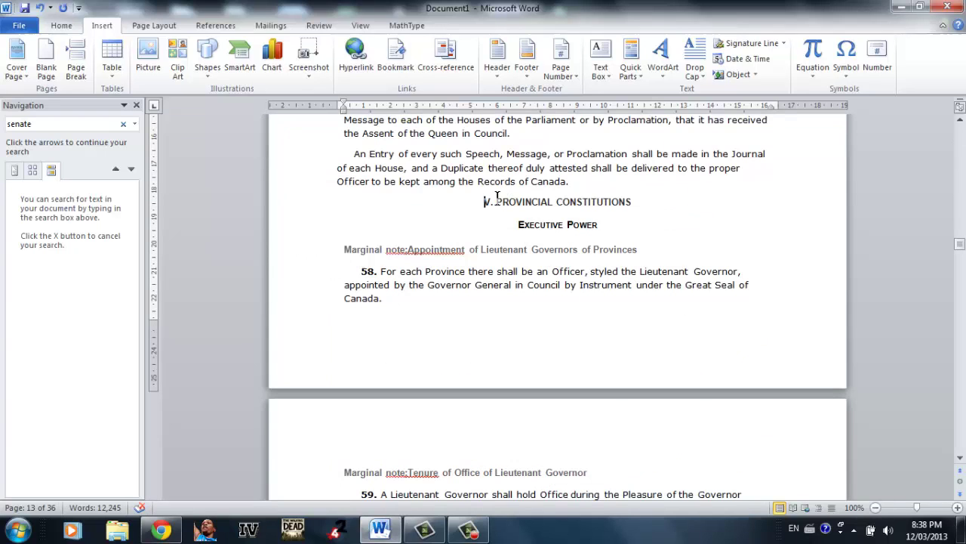
left_click(657, 195, "shift")
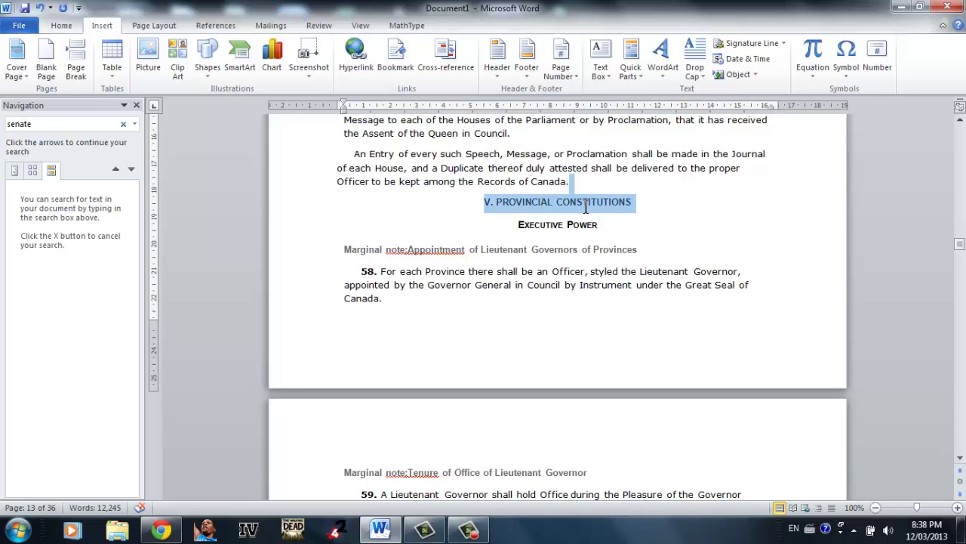
left_click(645, 208)
left_click_drag(646, 208, 450, 218)
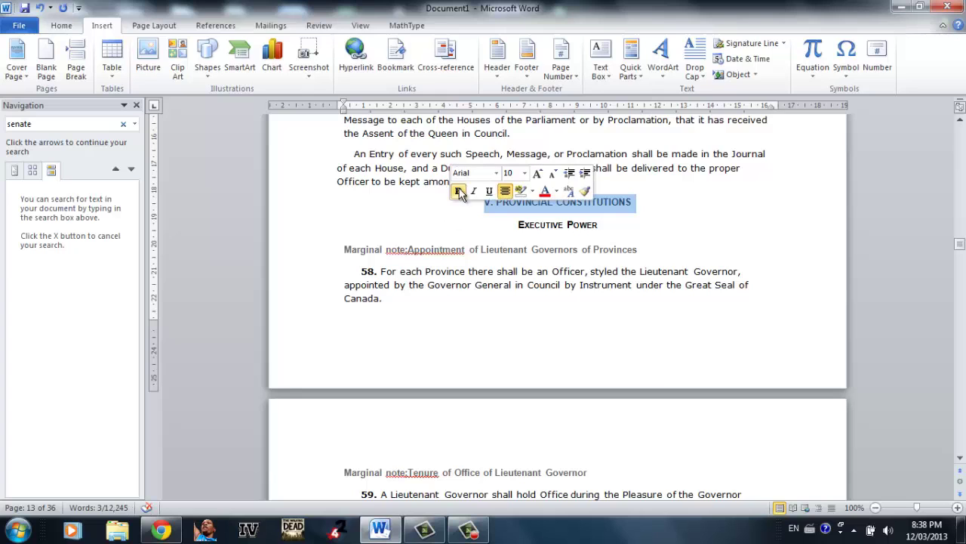
left_click(574, 225)
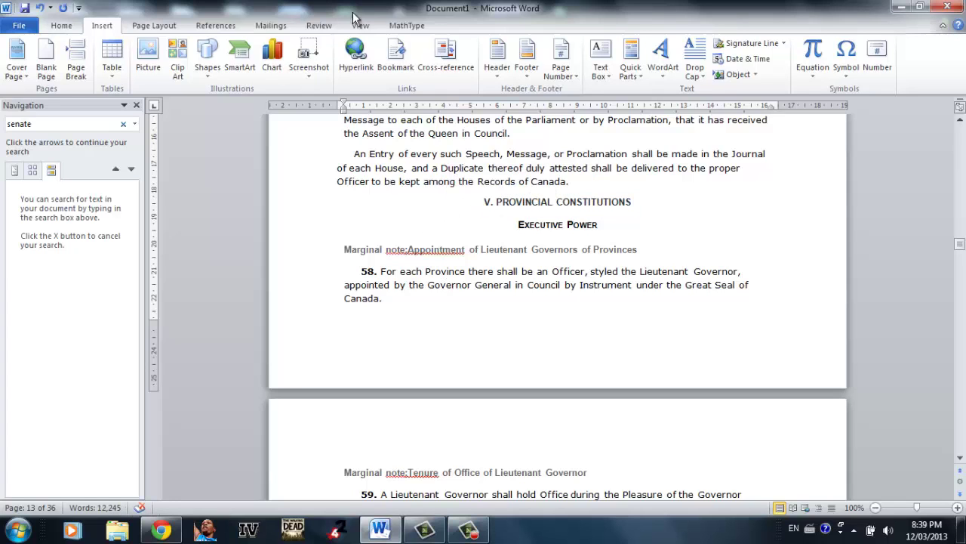
left_click(445, 54)
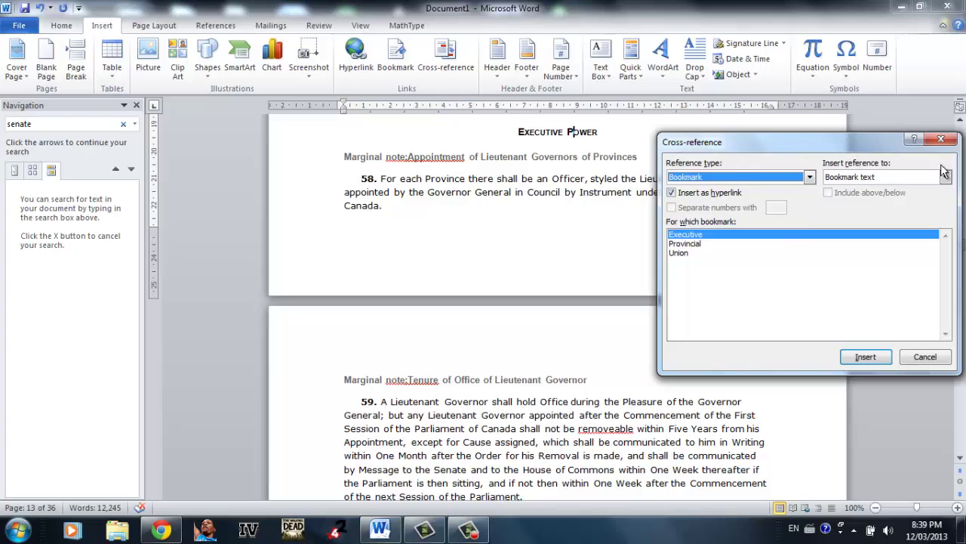
- Set Cross-reference to type Bookmark, showing Bookmark text as a hyperlink, targeting the Executive bookmark
left_click(940, 139)
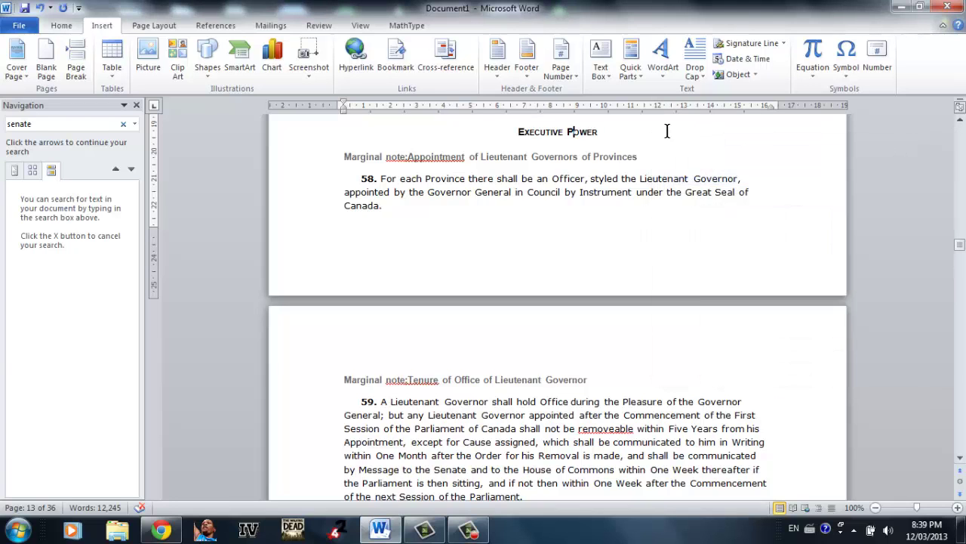
left_click(440, 55)
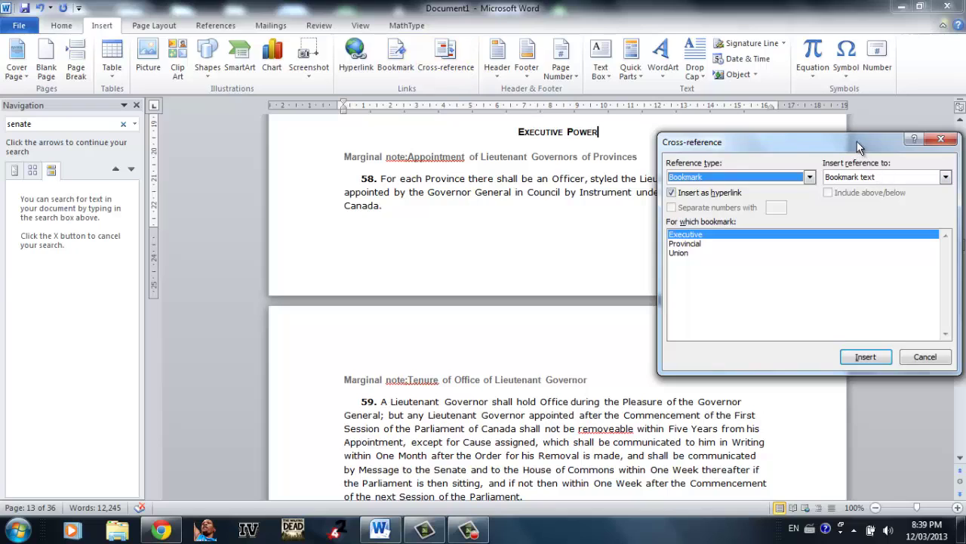
left_click(808, 177)
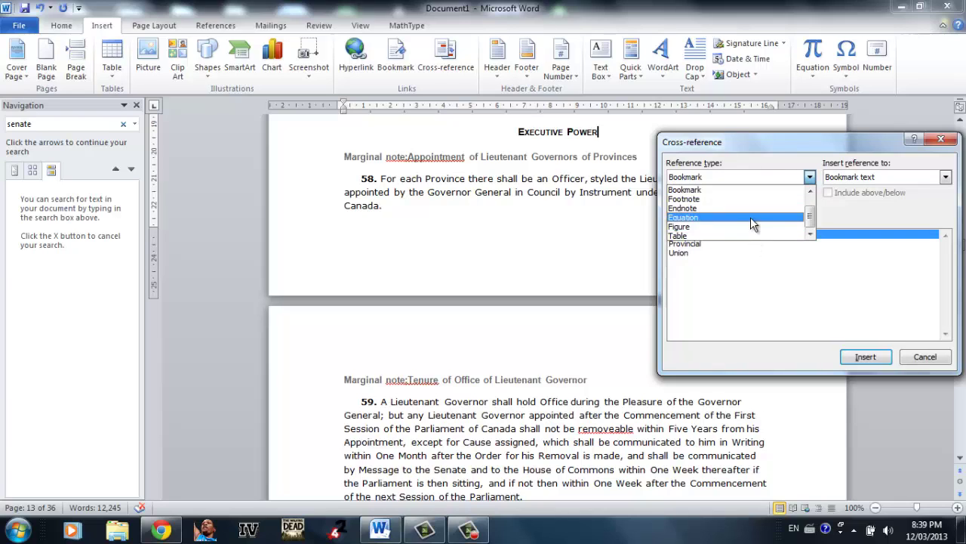
left_click(752, 189)
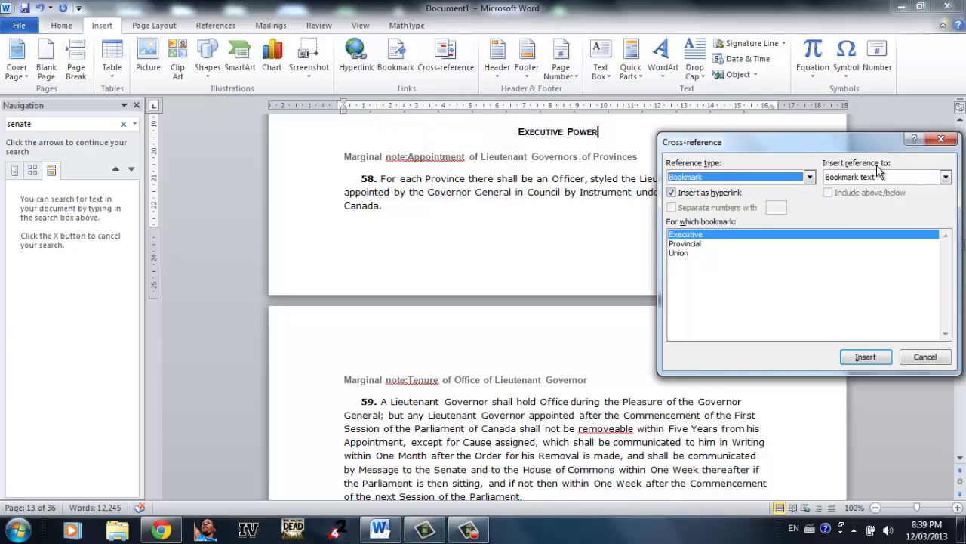
left_click(933, 181)
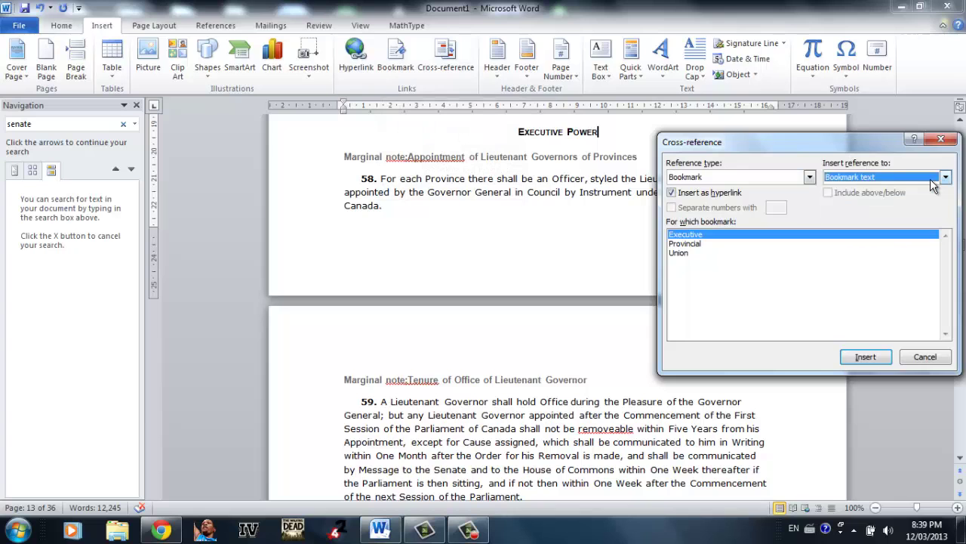
left_click(356, 61)
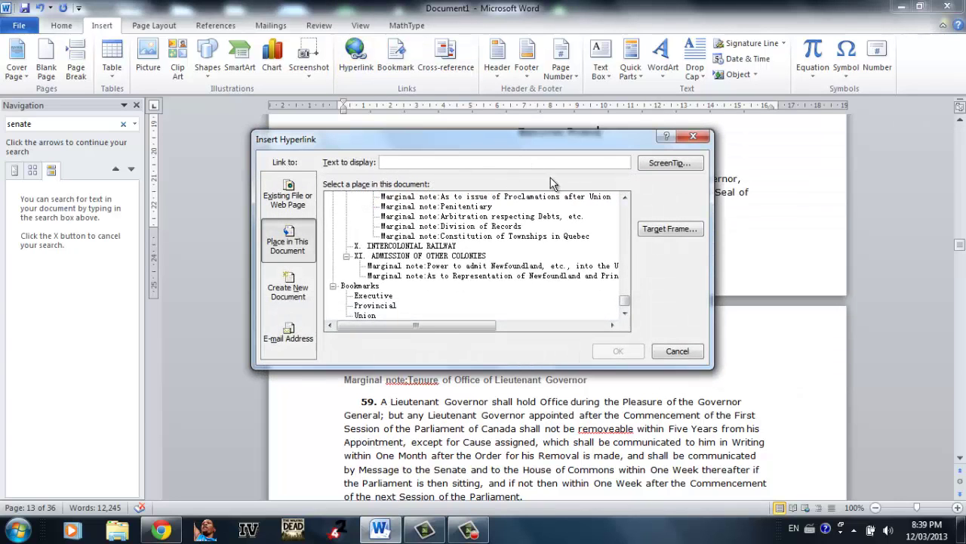
left_click(693, 136)
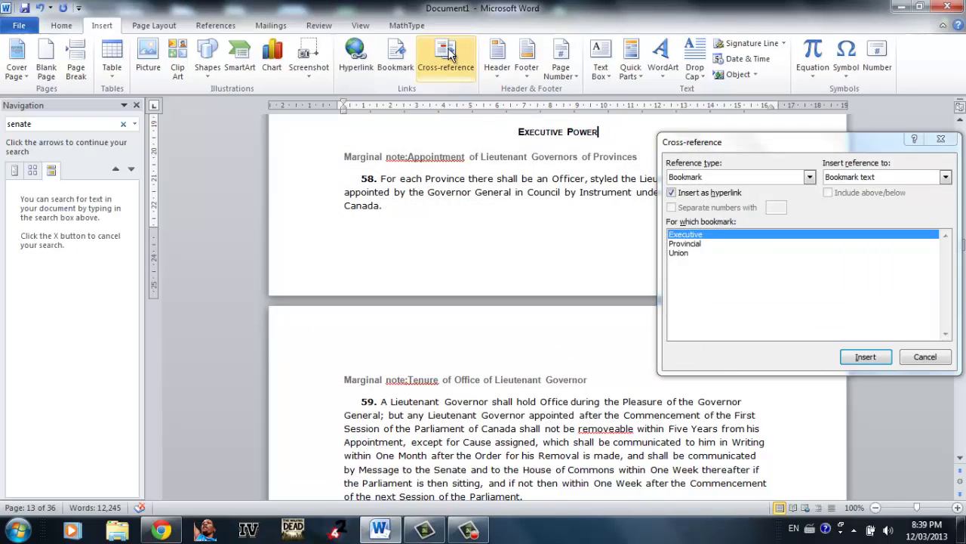
left_click(914, 177)
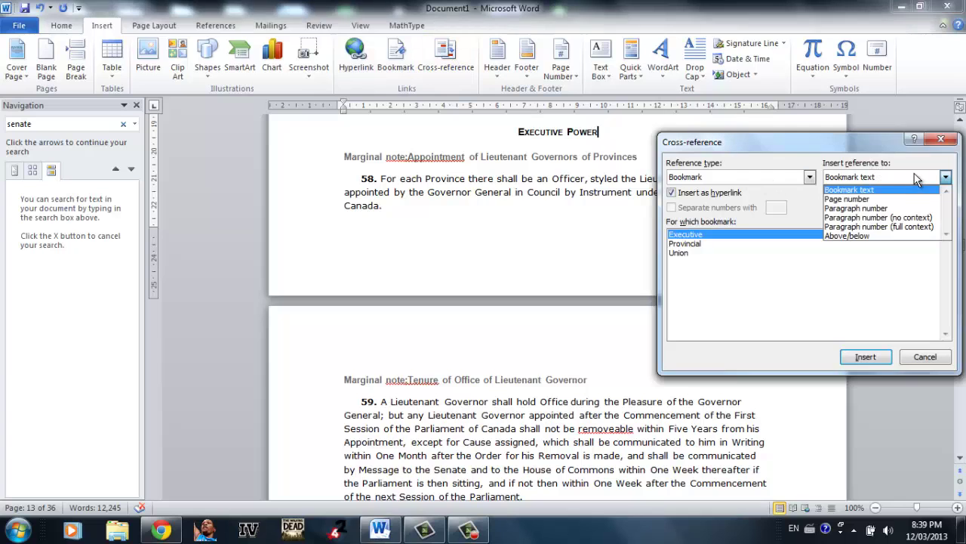
left_click(898, 191)
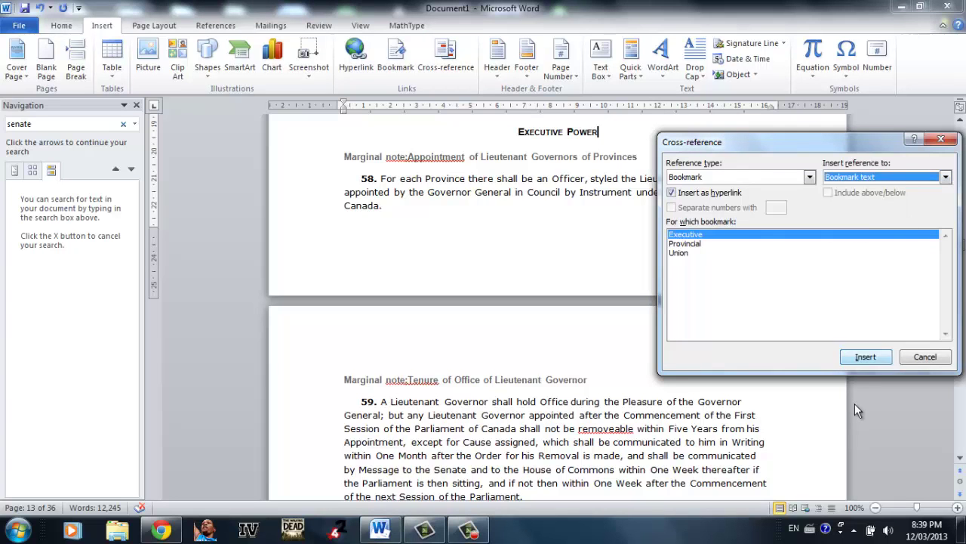
- Insert the Executive bookmark-text cross-reference, then delete the inserted EXECUTIVE POWER text
left_click(866, 358)
left_click(593, 200)
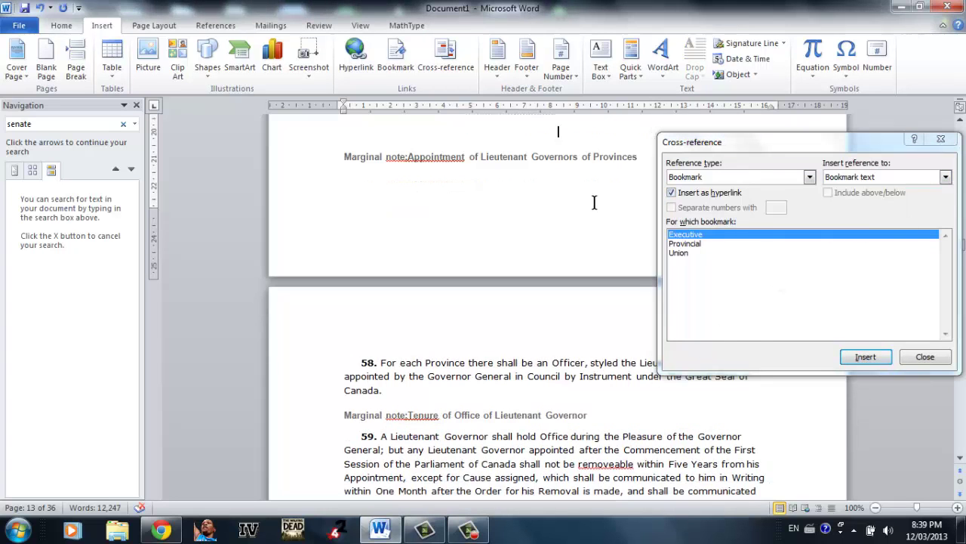
scroll(602, 200, "up", 3)
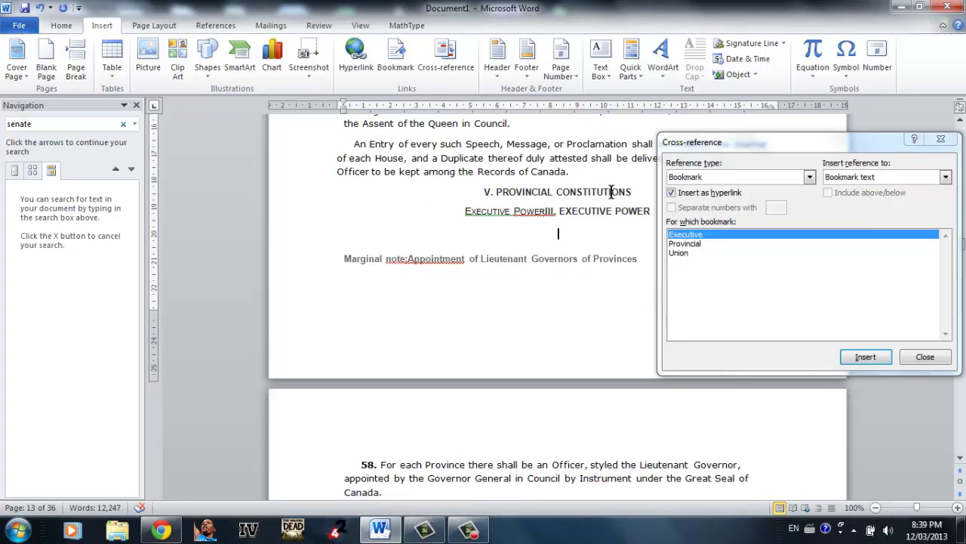
left_click(557, 214)
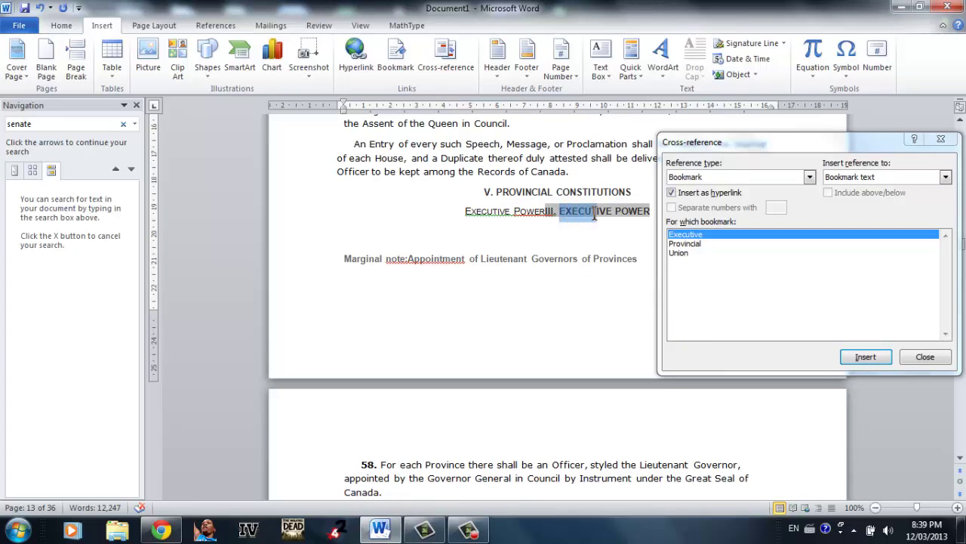
left_click_drag(639, 213, 555, 210)
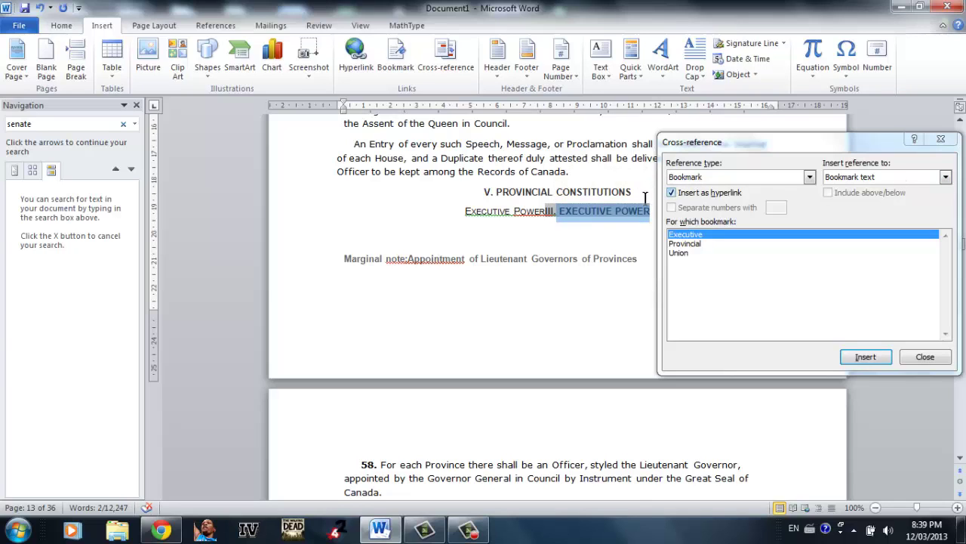
key("Delete")
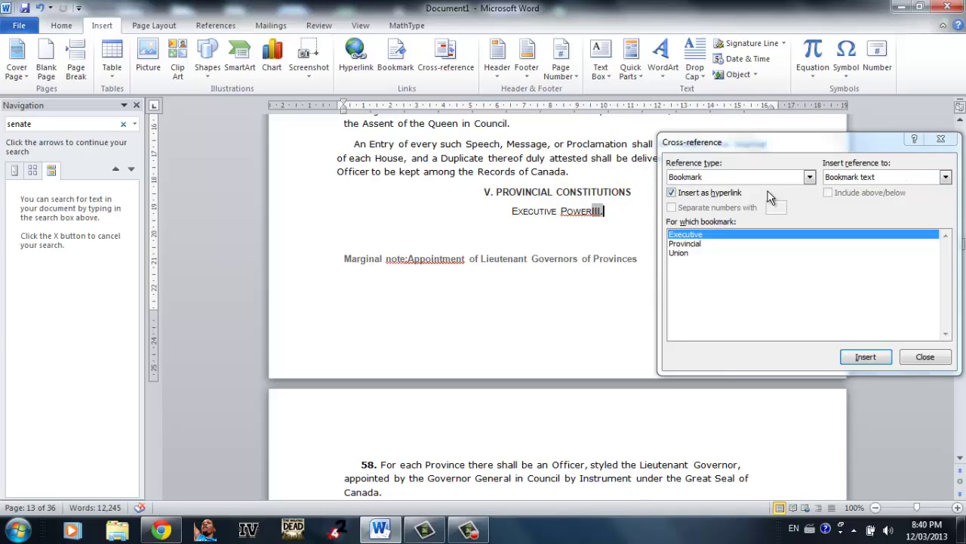
- Insert a page-number cross-reference to Executive, showing III.2, and close the cross-reference window
left_click(894, 179)
left_click(889, 195)
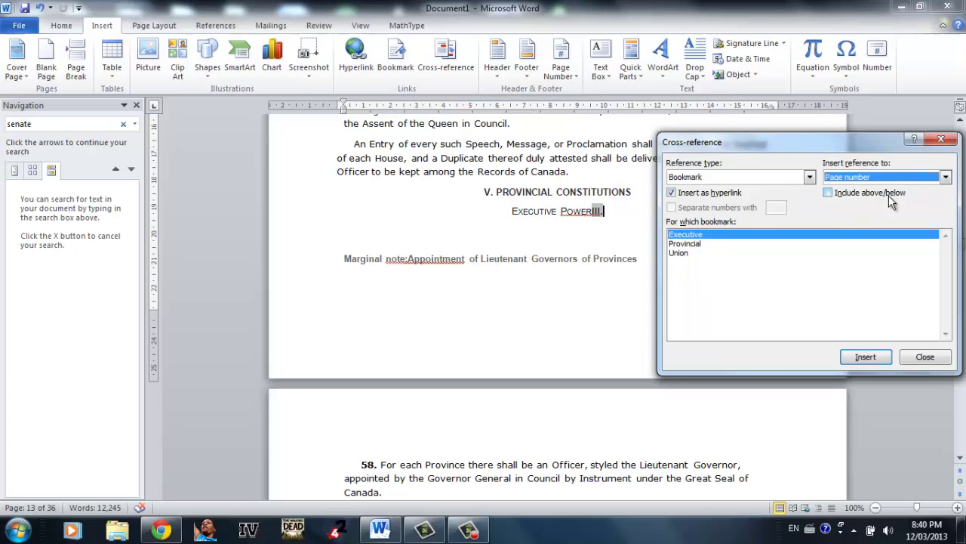
left_click(868, 356)
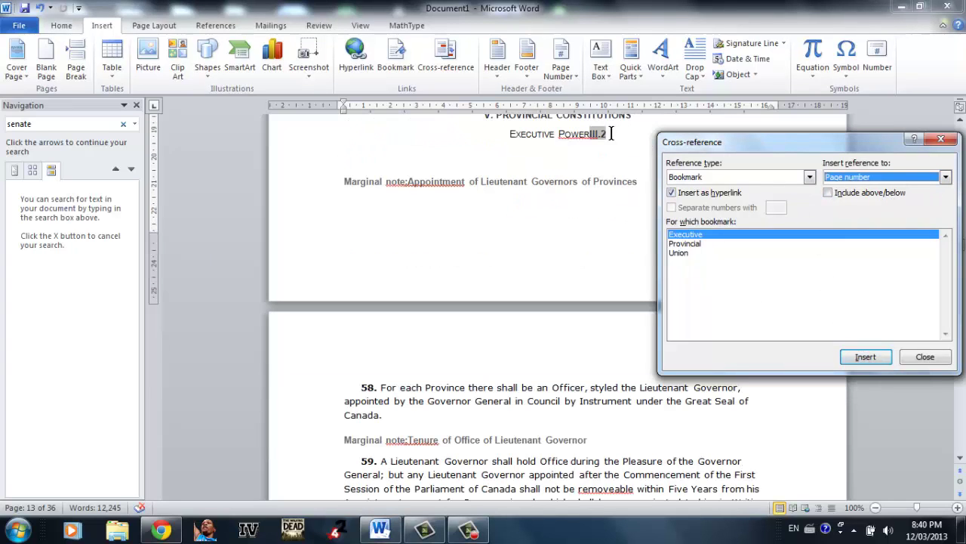
left_click(917, 178)
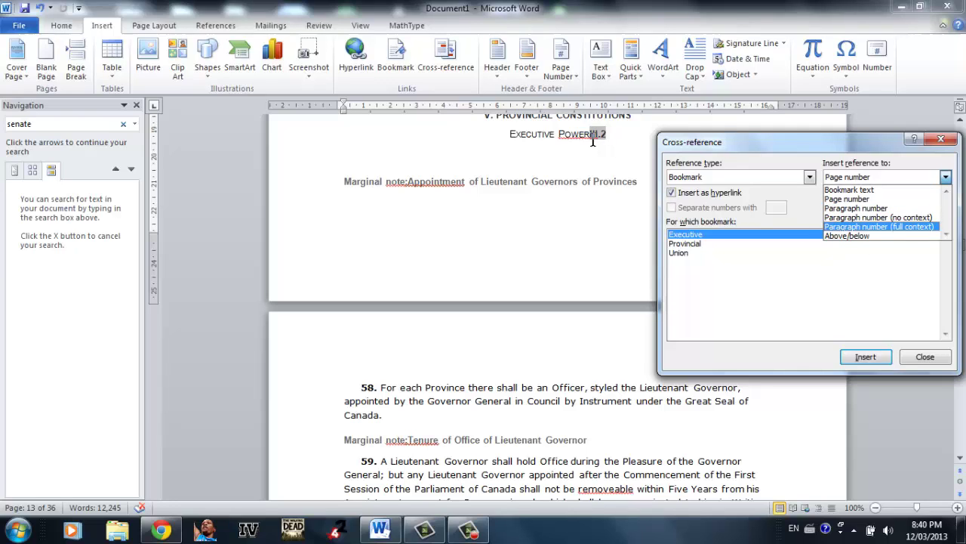
left_click(924, 358)
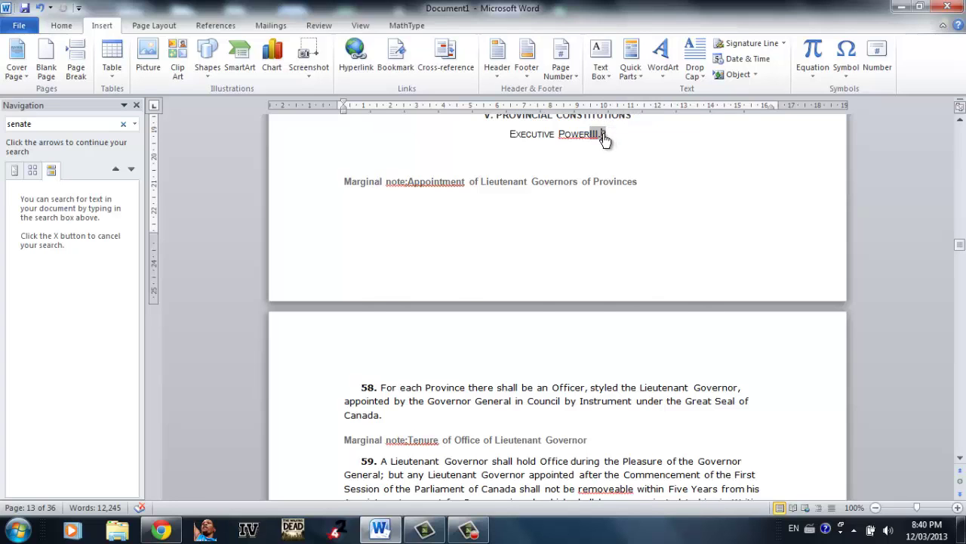
- Follow the cross-reference to page 2 and select the III. EXECUTIVE POWER heading text
left_click(605, 136, "ctrl")
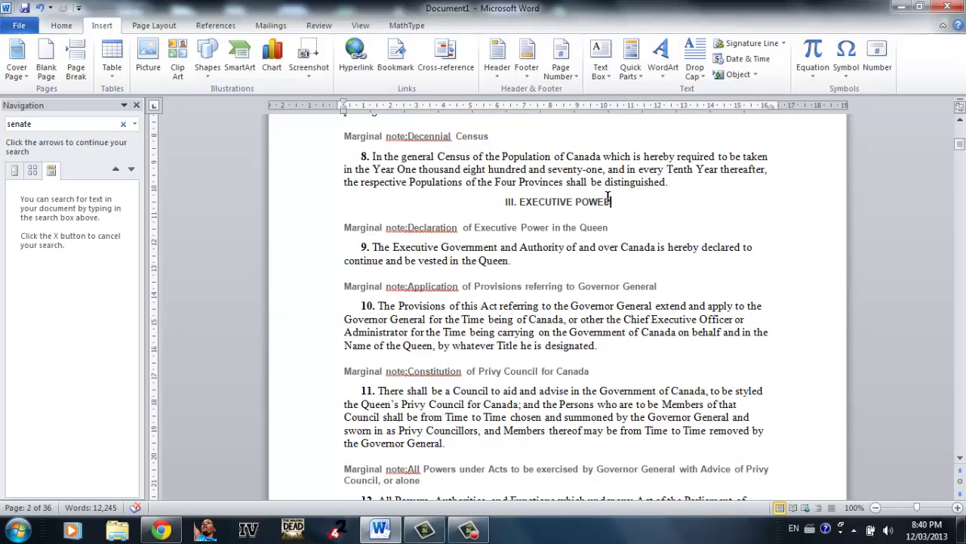
mouse_move(610, 202)
left_mouse_down()
mouse_move(503, 204)
mouse_move(610, 205)
left_mouse_up()
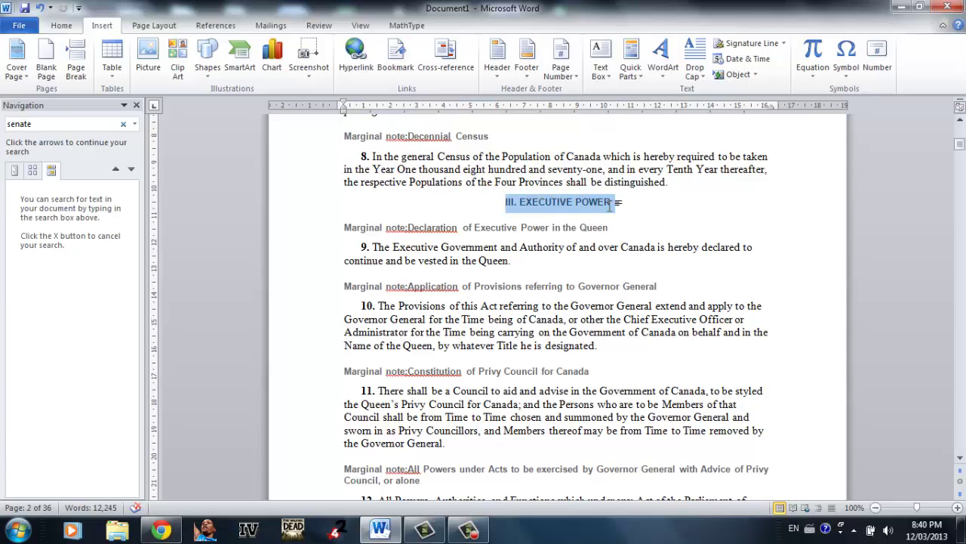
left_click_drag(647, 208, 485, 195)
left_click(684, 217)
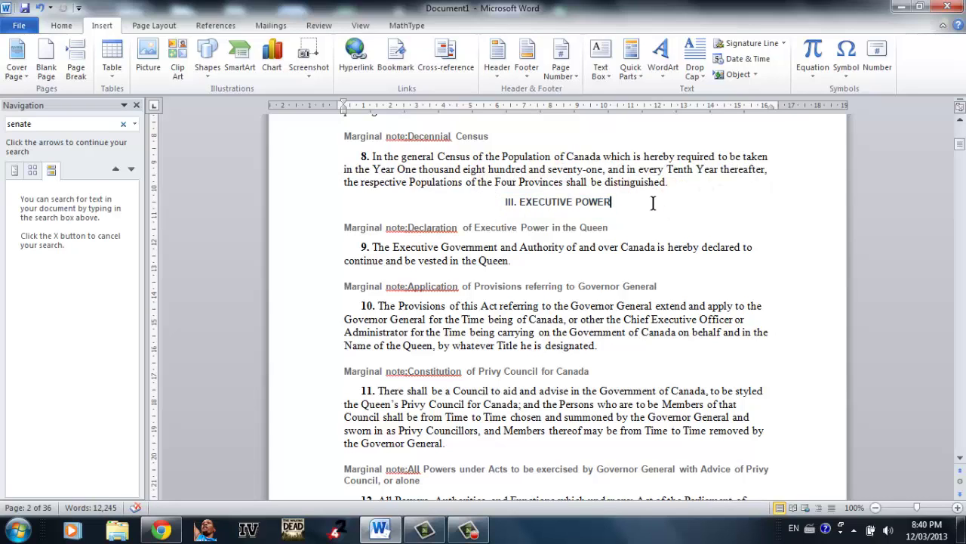
left_click_drag(653, 202, 502, 206)
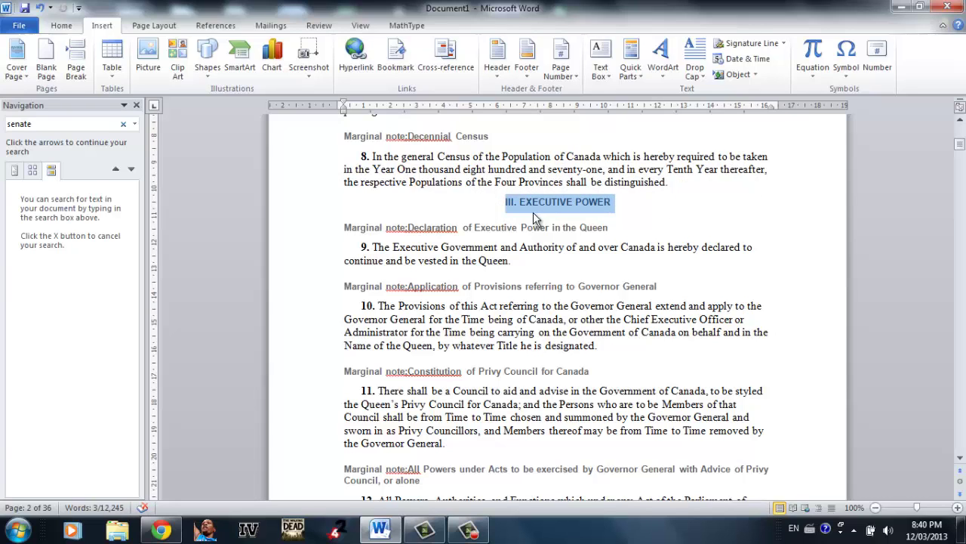
left_click_drag(501, 205, 623, 215)
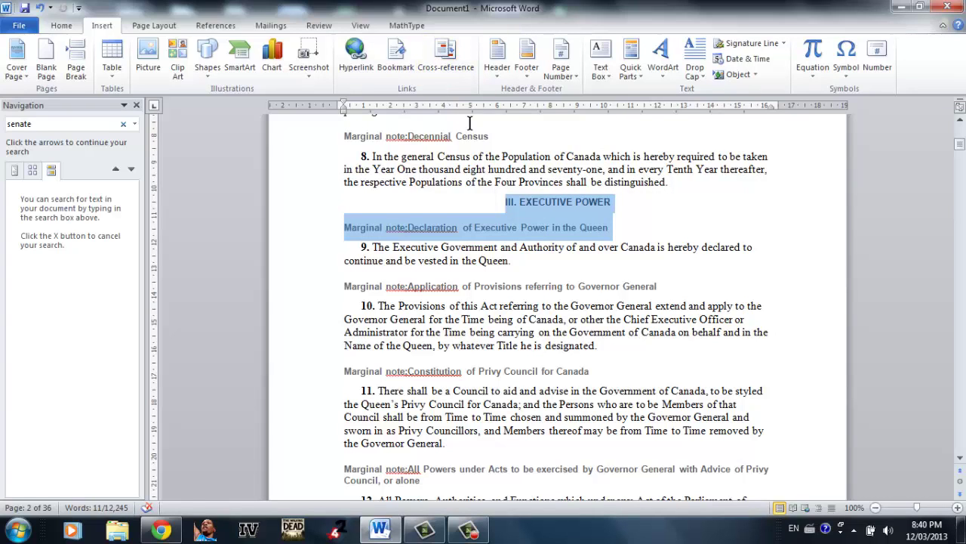
left_click(660, 237)
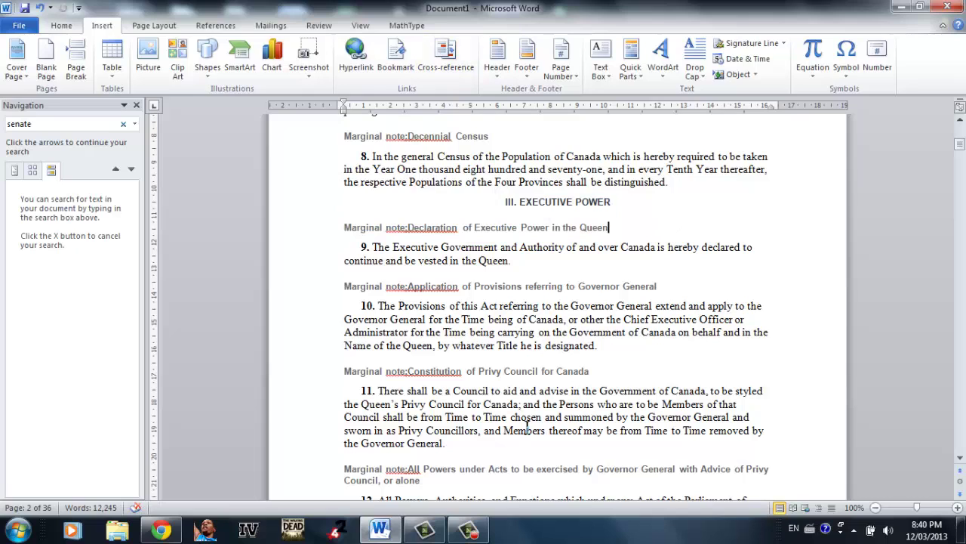
left_click(468, 530)
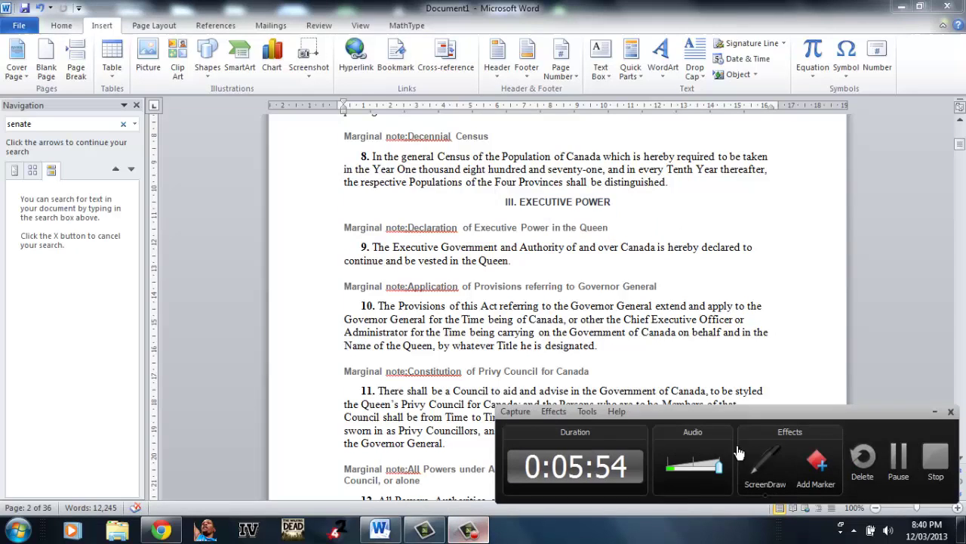